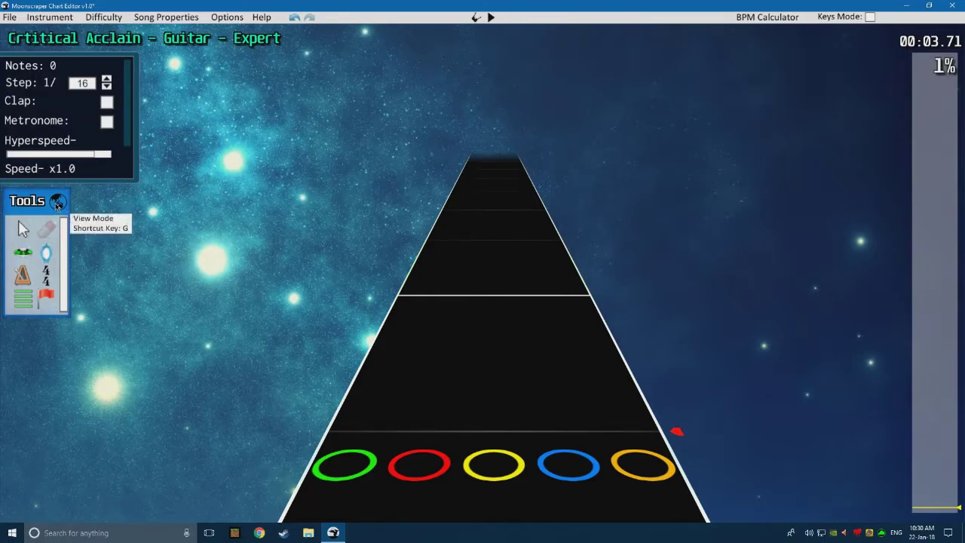
Show the song's waveform on the highway and scroll through it
left_click(60, 205)
scroll(351, 260, "down", 5)
scroll(366, 276, "down", 4)
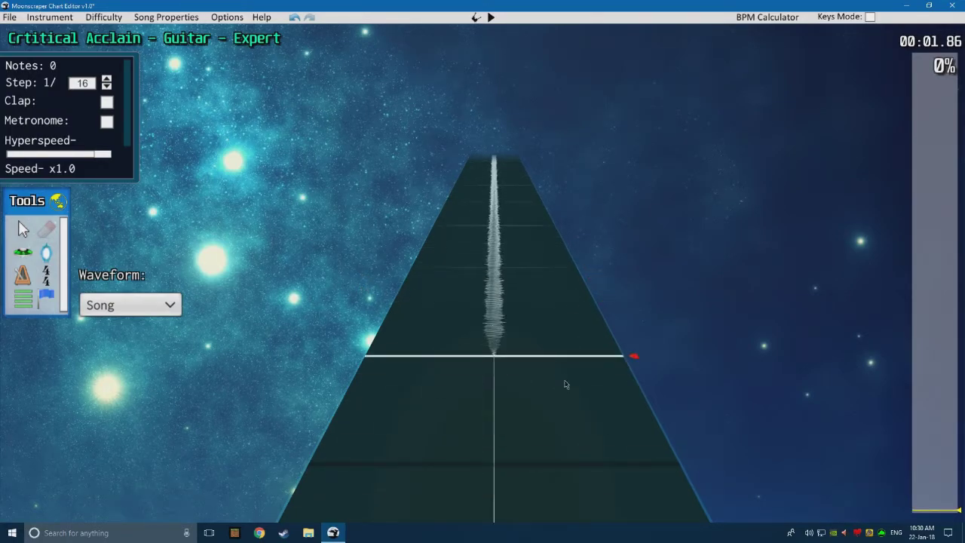
scroll(644, 394, "down", 1)
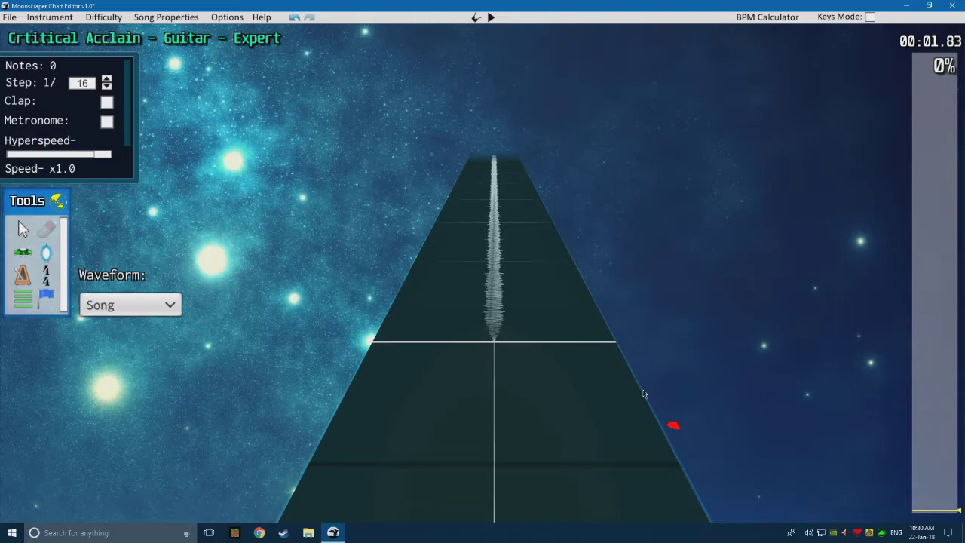
scroll(643, 391, "down", 1)
scroll(487, 356, "up", 2)
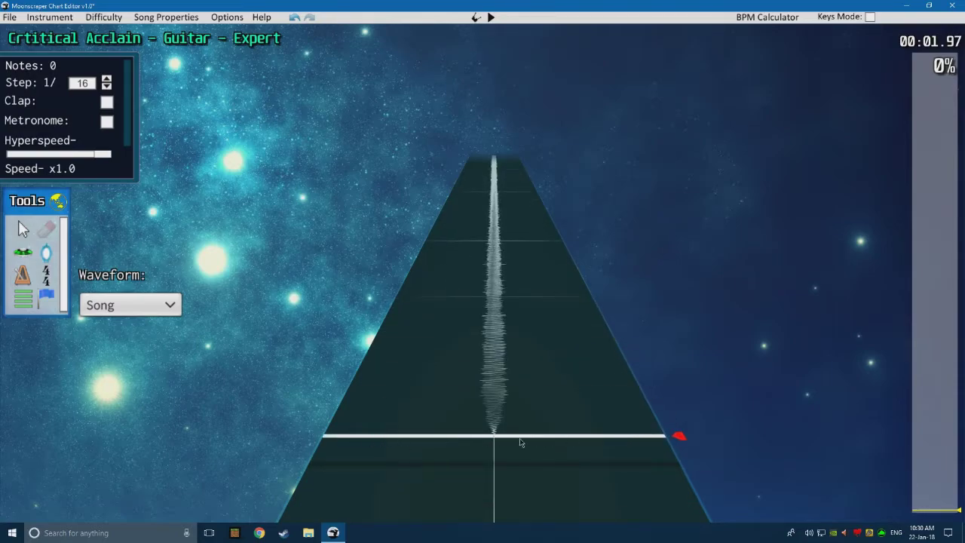
Jump back to the song start with the waveform shown, and play until the audio begins
left_click(23, 276)
left_click(58, 201)
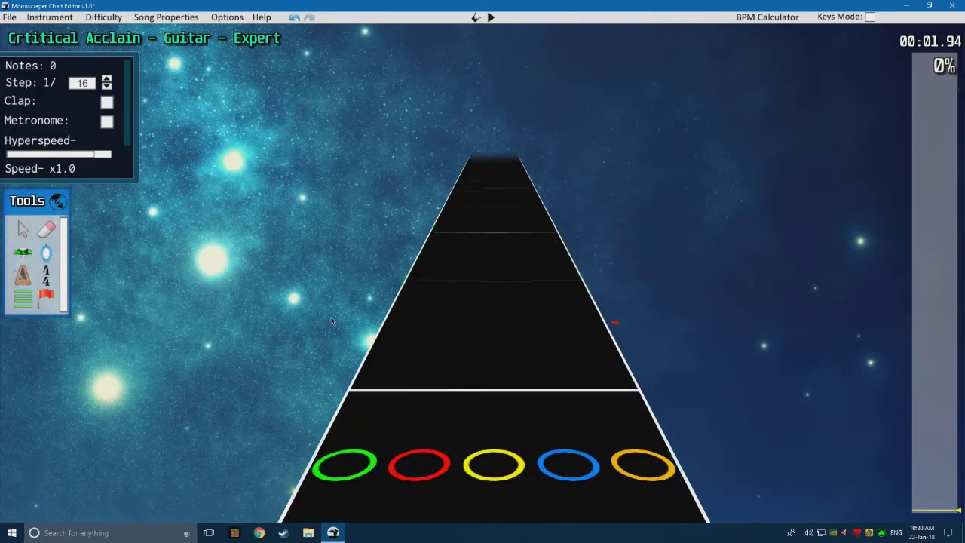
left_click(934, 513)
left_click(59, 201)
key("space")
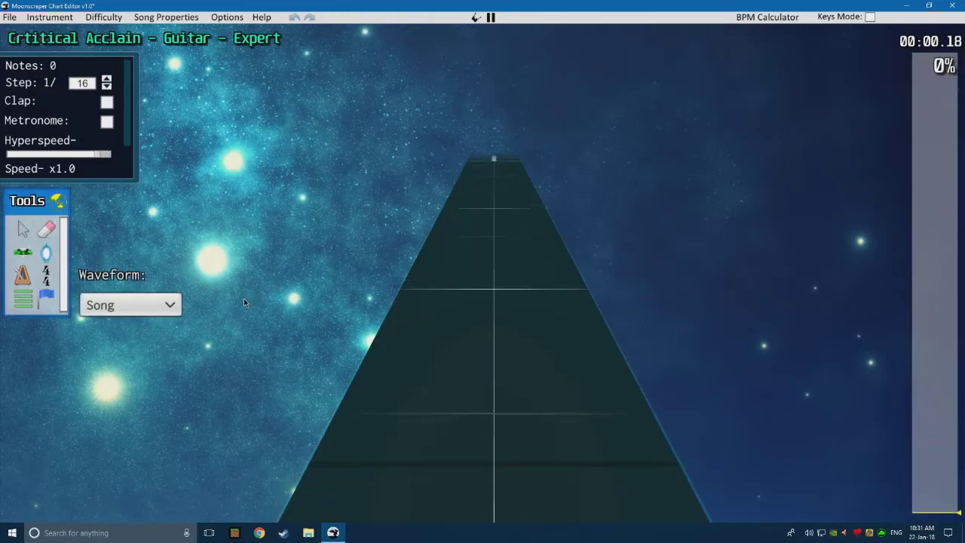
key("space")
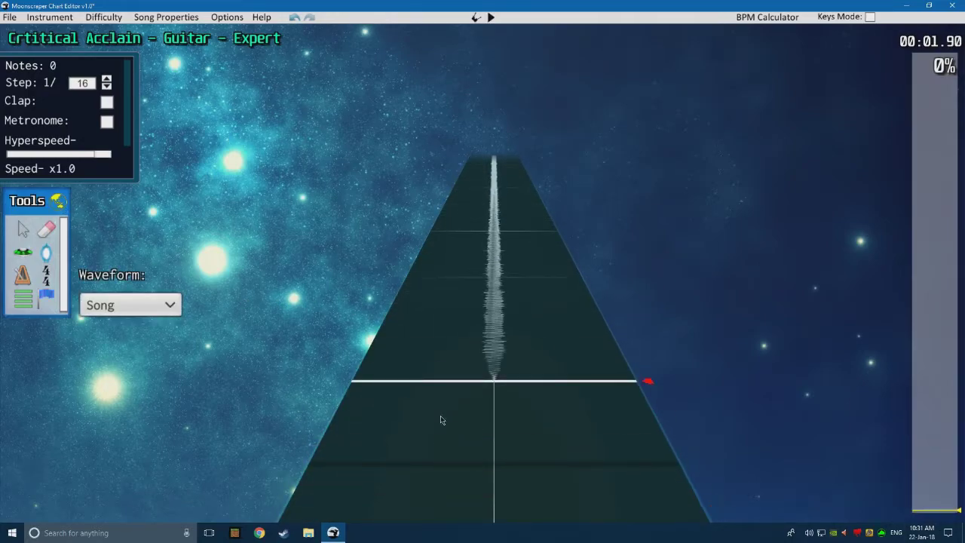
Scroll the highway to pinpoint where the audio starts, just under two seconds in
scroll(207, 311, "down", 2)
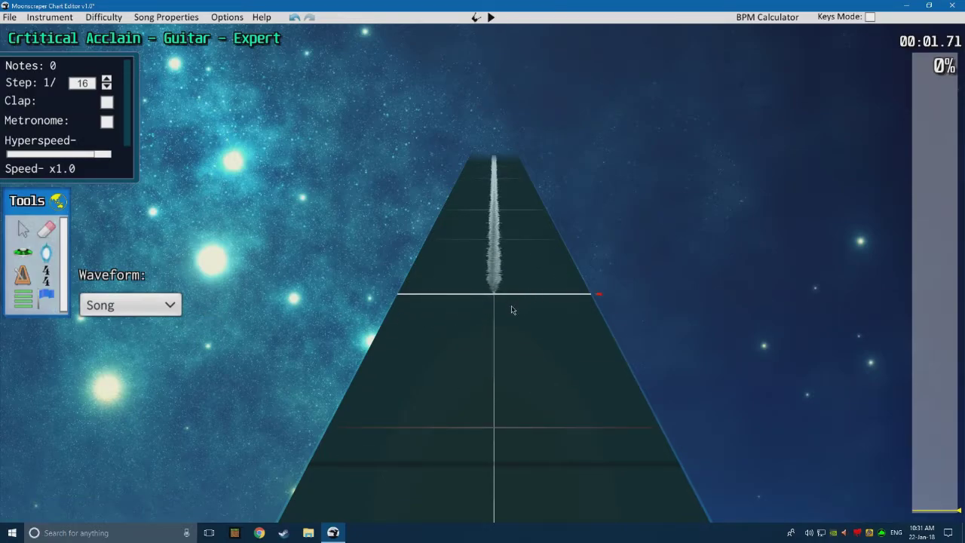
scroll(475, 324, "up", 5)
scroll(470, 322, "down", 1)
scroll(470, 322, "down", 2)
scroll(464, 323, "down", 1)
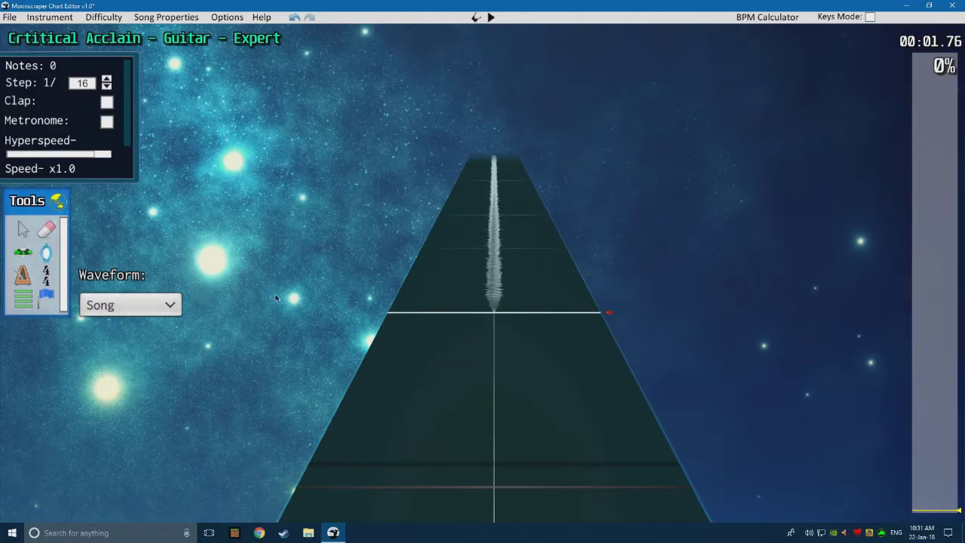
scroll(277, 297, "up", 1)
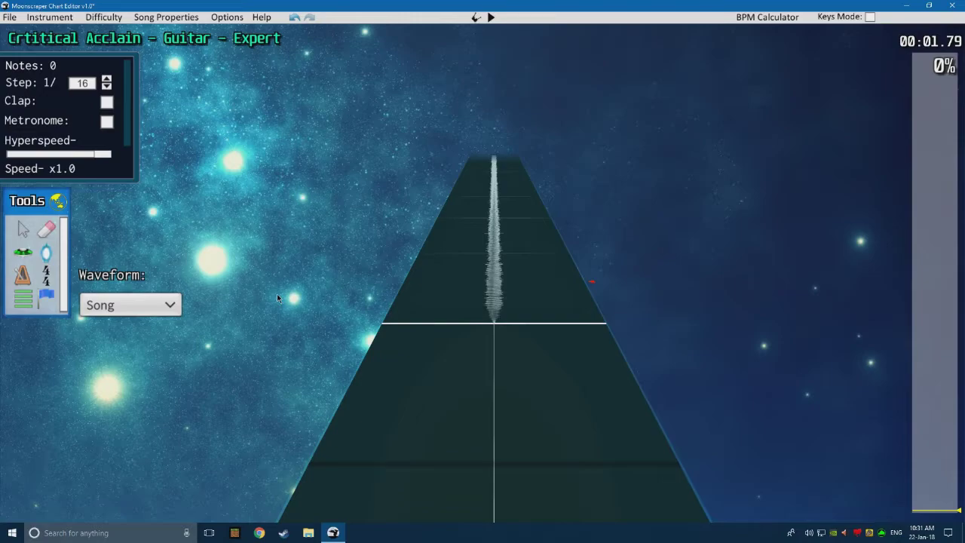
scroll(276, 294, "up", 1)
scroll(277, 294, "up", 1)
scroll(278, 293, "up", 1)
scroll(280, 297, "down", 1)
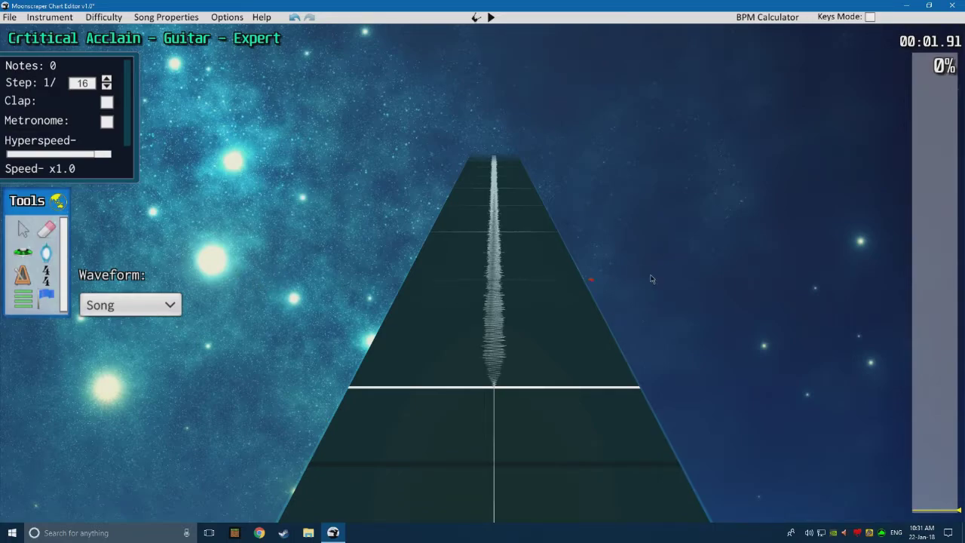
scroll(690, 276, "up", 4)
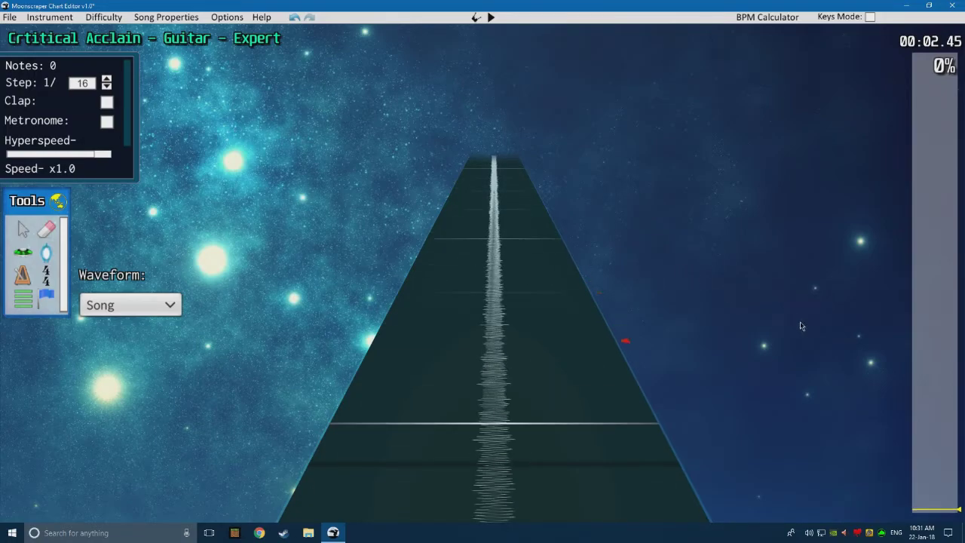
Drag the song position ahead to about 00:24, where the waveform gets loud, and fine-tune it
left_click(941, 512)
left_click_drag(941, 512, 941, 481)
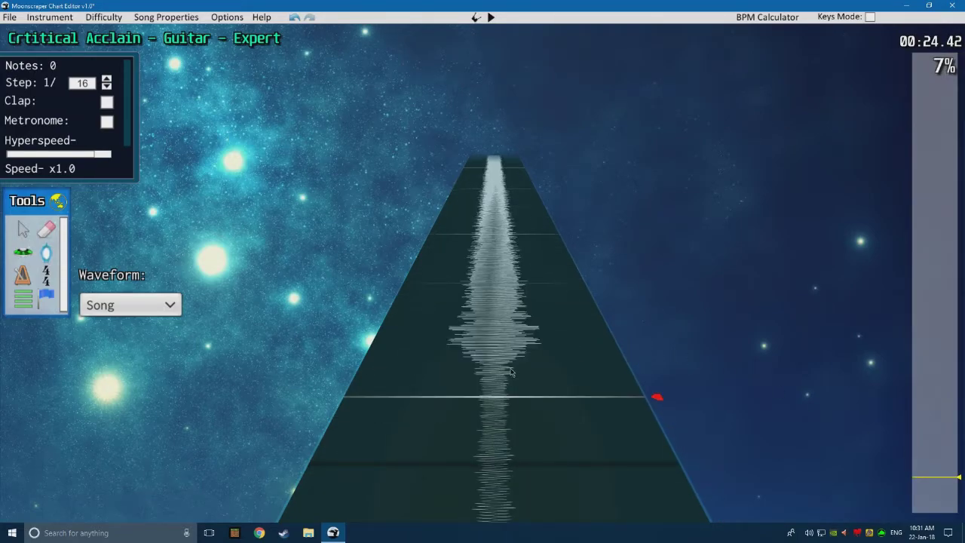
scroll(520, 375, "down", 4)
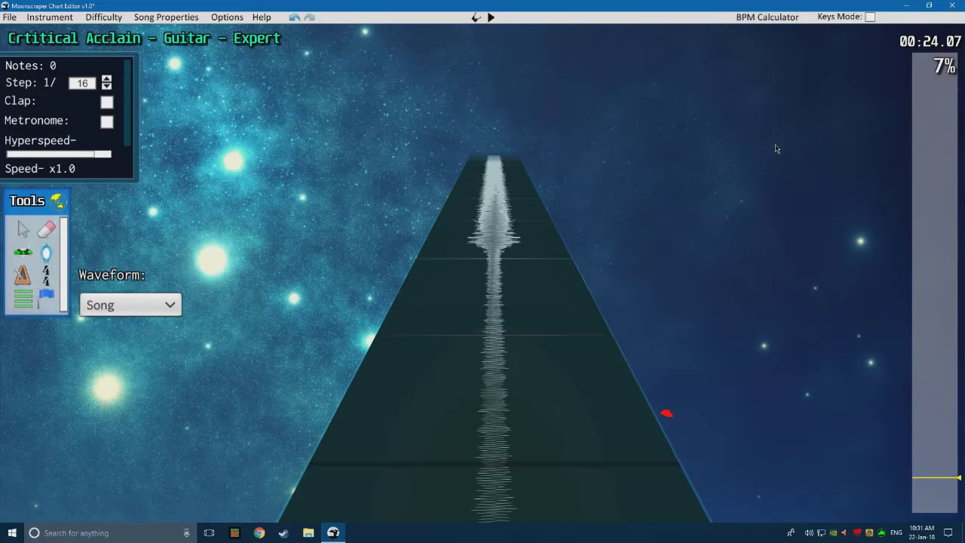
scroll(782, 91, "up", 1)
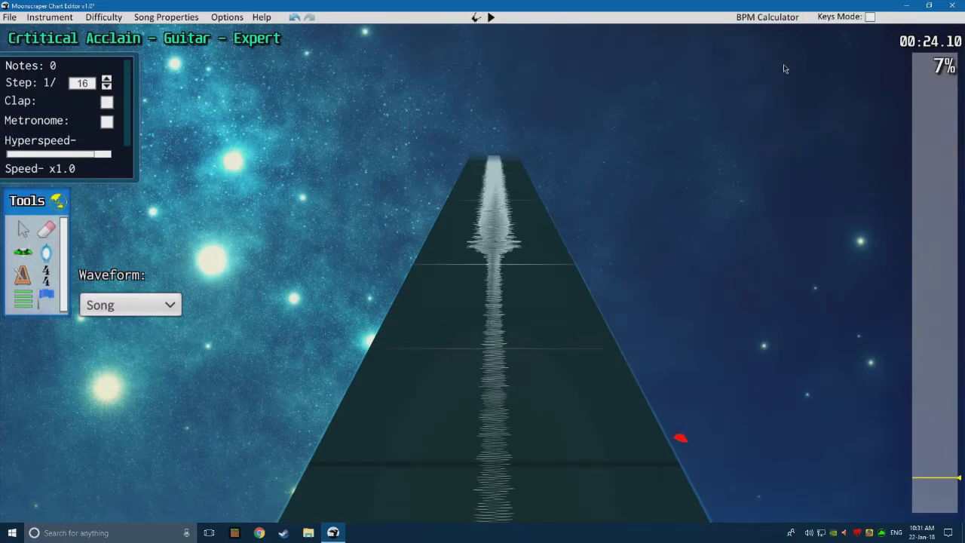
Tap along in the BPM Calculator for about 136 BPM over 36 taps, then rewind near the start
left_click(765, 17)
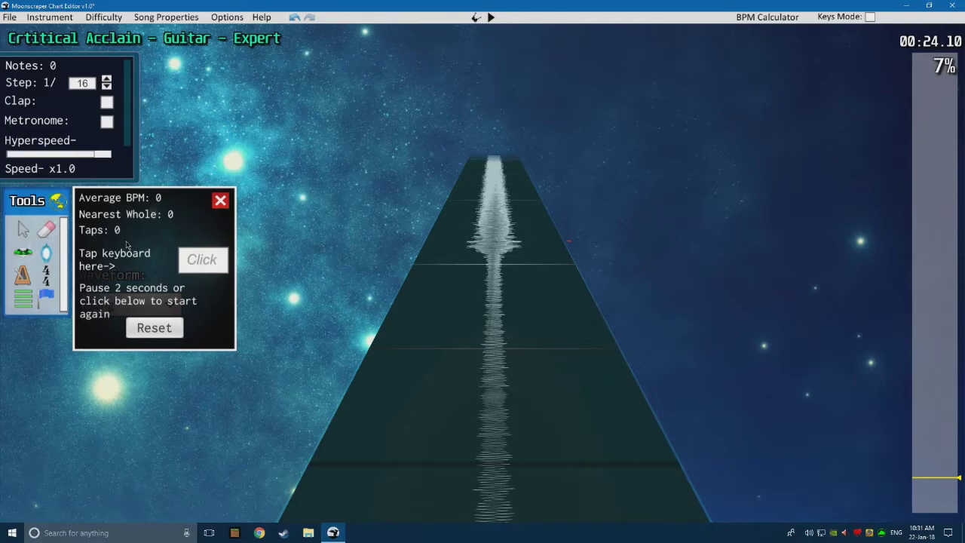
scroll(383, 334, "down", 5)
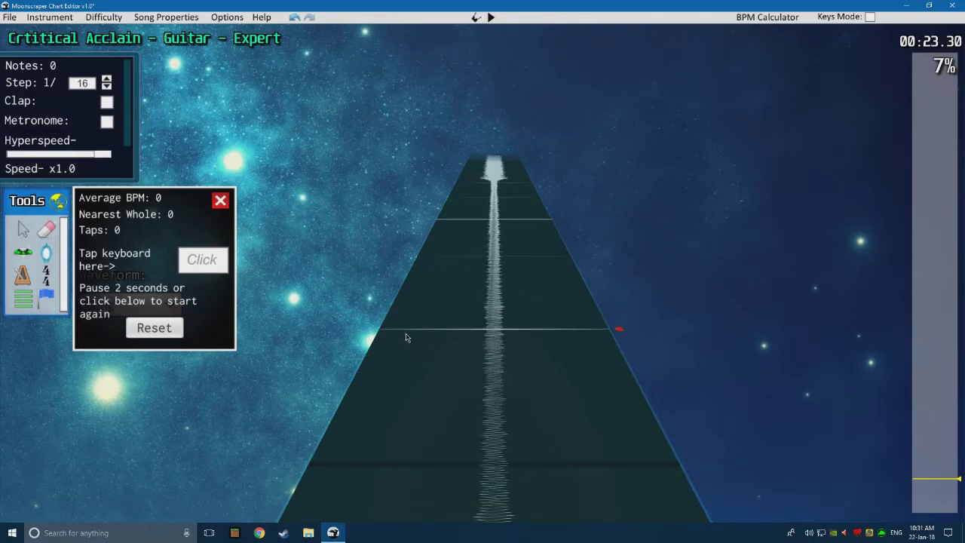
key("space")
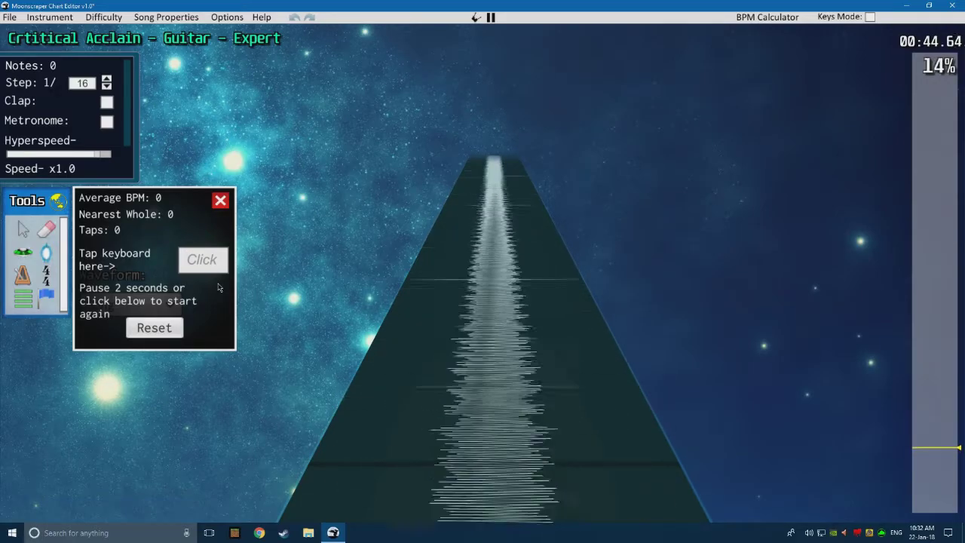
key("space")
key("space")
key("space")
key("space")
key("space")
key("space")
key("space")
key("space")
key("space")
key("space")
key("space")
key("space")
key("space")
key("space")
key("space")
key("space")
key("space")
key("space")
key("space")
key("space")
key("space")
key("space")
key("space")
key("space")
key("space")
key("space")
key("space")
key("space")
key("space")
key("space")
key("space")
key("space")
key("space")
key("space")
key("space")
key("space")
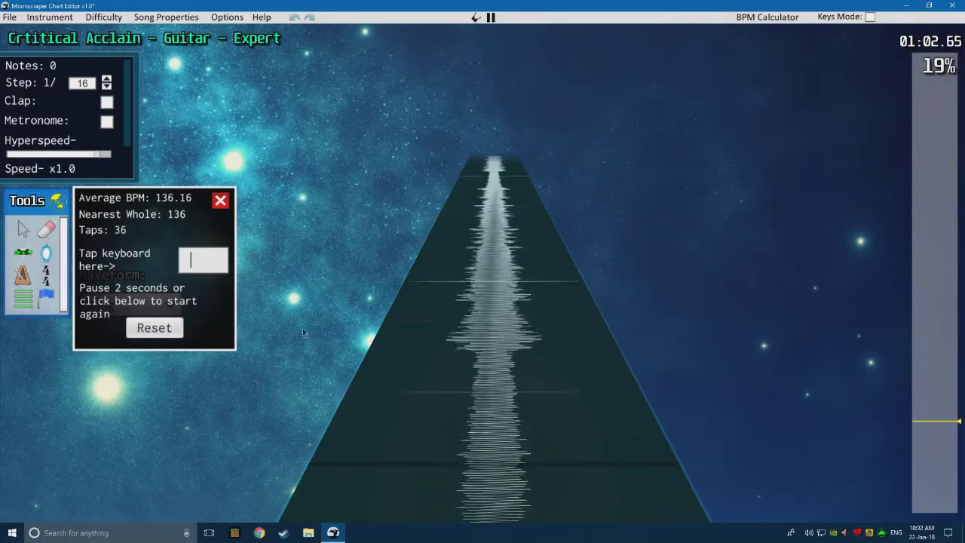
left_click(485, 374)
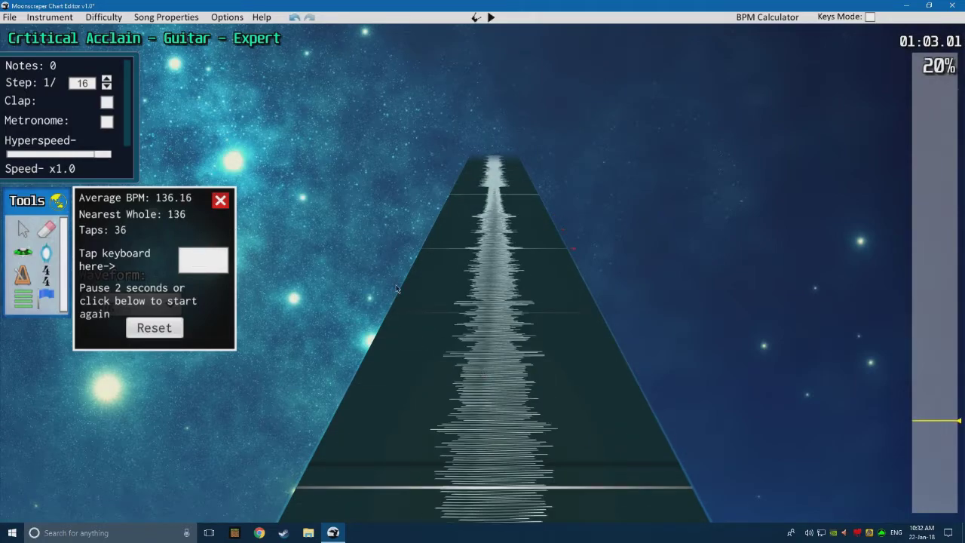
left_click_drag(926, 422, 913, 513)
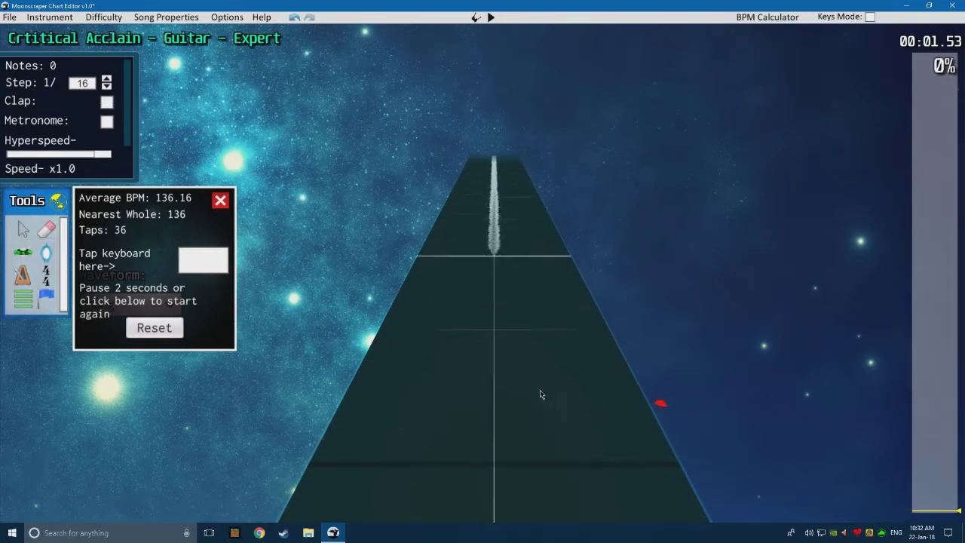
Close the BPM Calculator and place a 120 BPM marker at position 768, where the audio starts
scroll(295, 346, "up", 2)
scroll(290, 277, "up", 1)
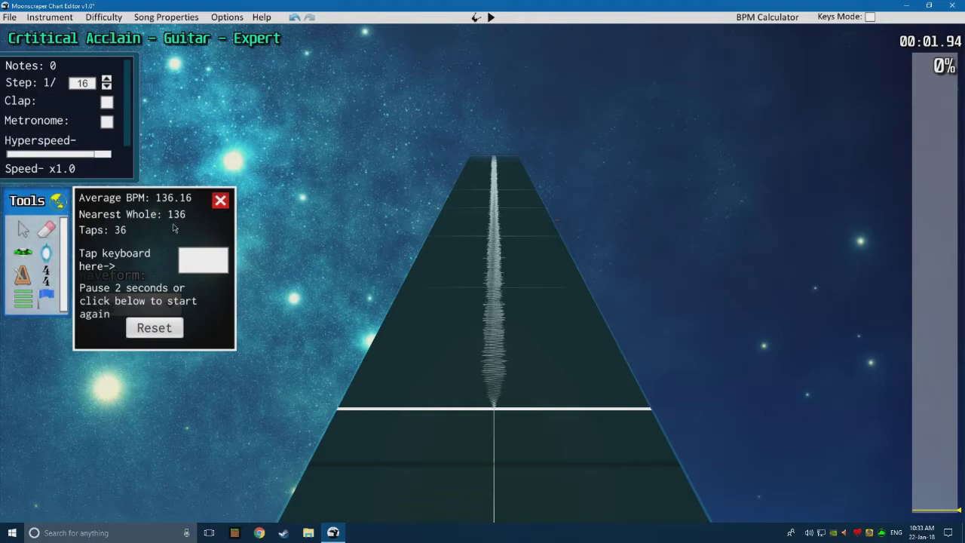
left_click(220, 202)
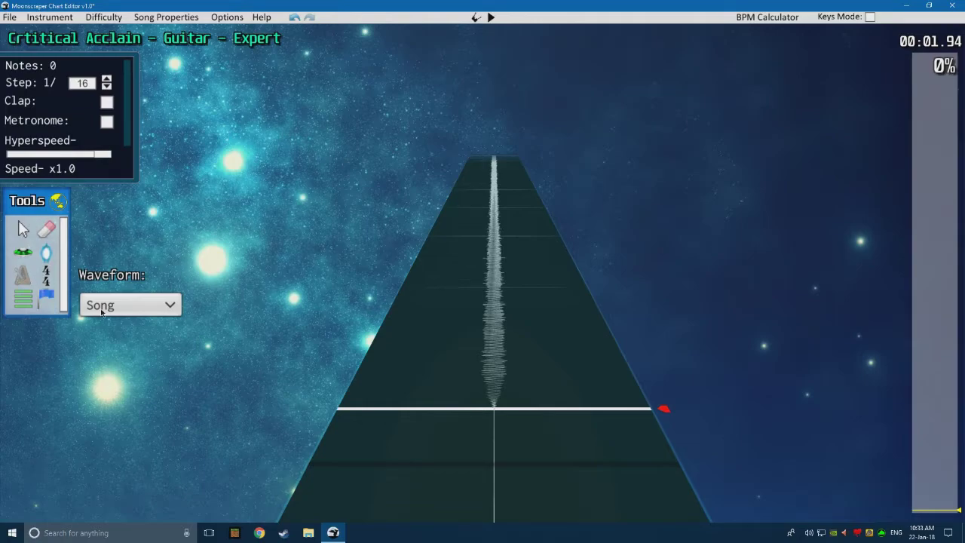
left_click(377, 414)
scroll(291, 326, "down", 1)
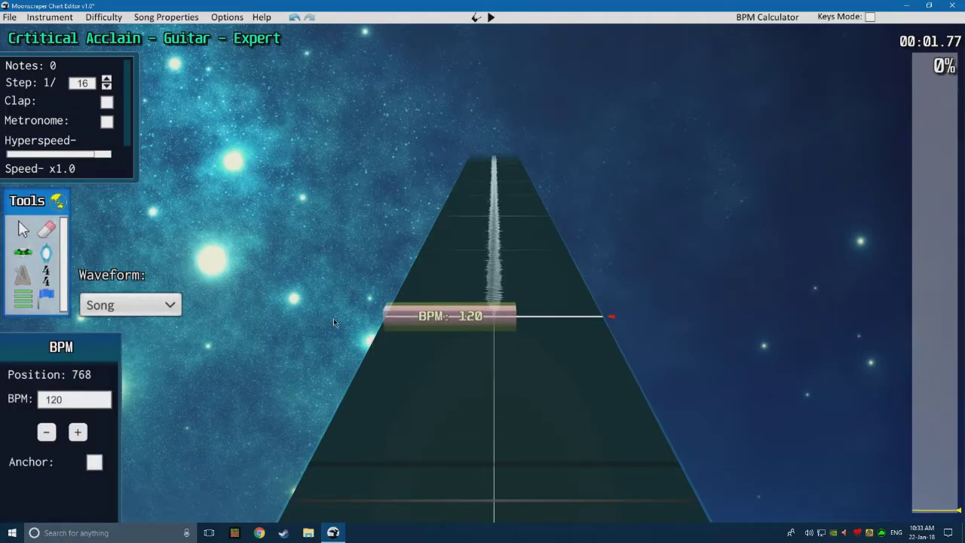
Change the new BPM marker's value from 120 to 136
left_click(85, 400)
key("BackSpace")
key("BackSpace")
key("BackSpace")
type("136")
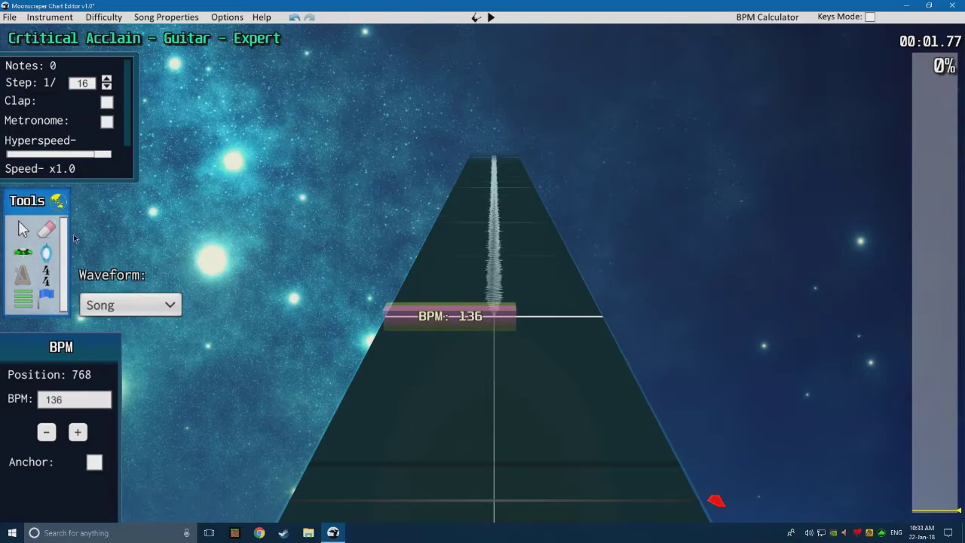
Place three notes, including a yellow one, on the Guitar Expert highway
left_click(60, 202)
scroll(370, 347, "up", 2)
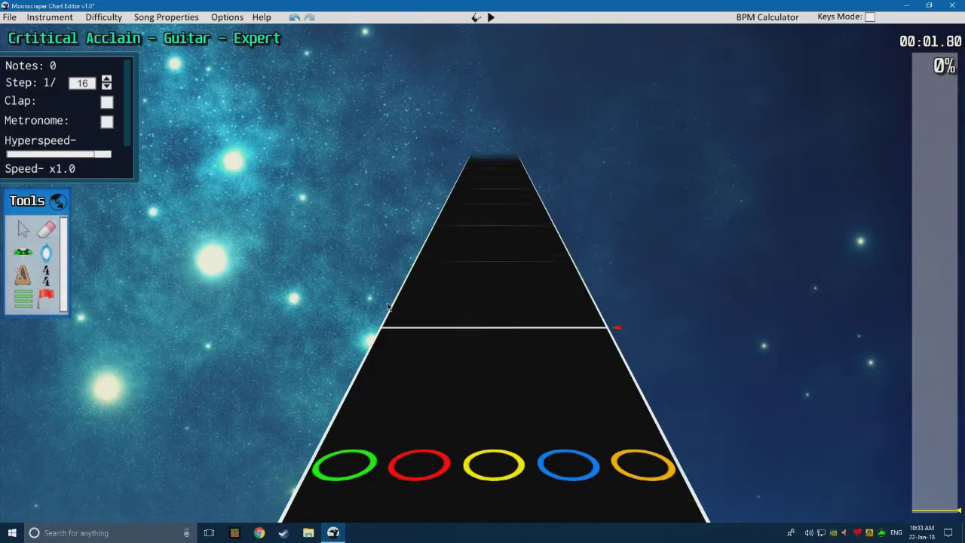
scroll(464, 377, "down", 2)
key("y")
left_click(494, 312)
left_click(494, 221)
left_click(526, 186)
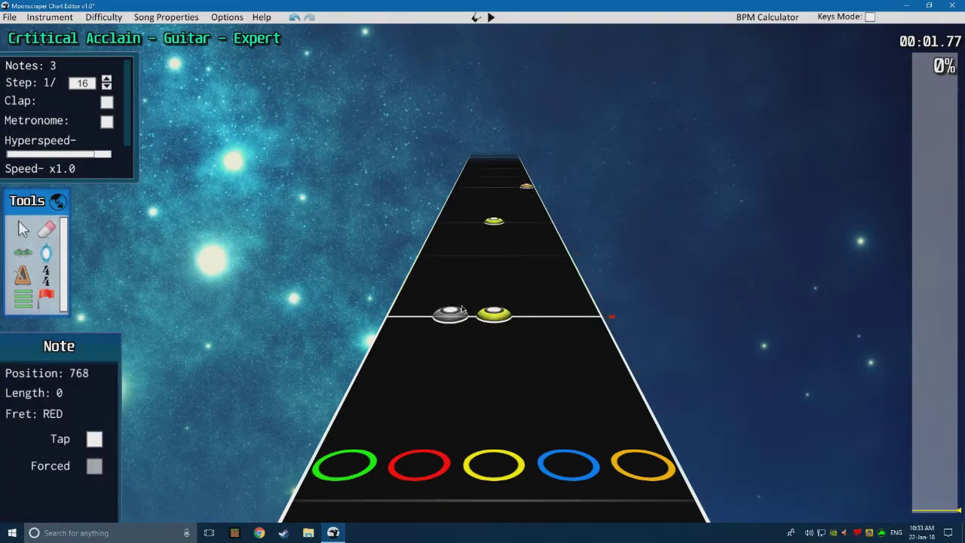
Play the chart, then switch to tempo editing with the waveform and rewind to the start
key("space")
key("space")
scroll(401, 261, "down", 10)
key("g")
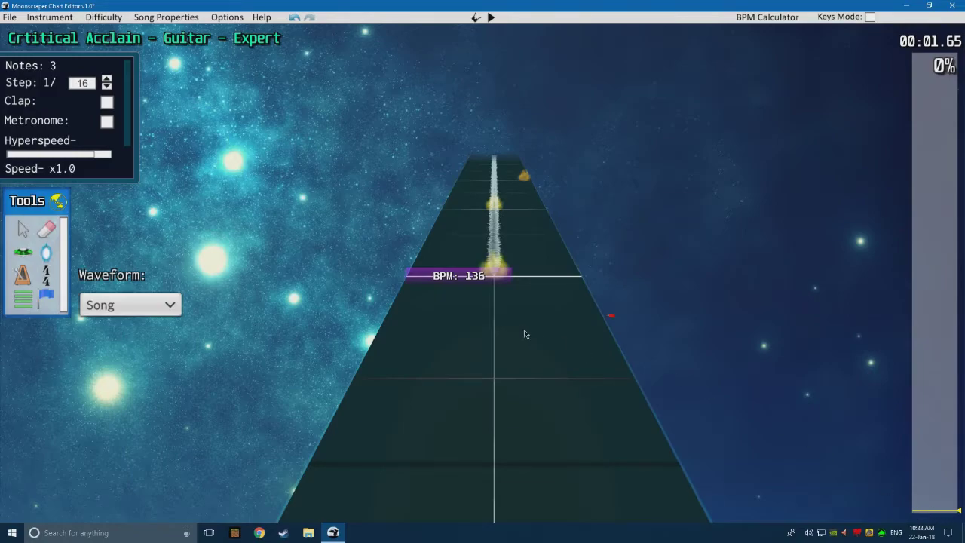
scroll(511, 327, "up", 1)
left_click_drag(921, 507, 923, 517)
Select the opening BPM marker, play the song, and raise its tempo from 120 to about 136
left_click(375, 457)
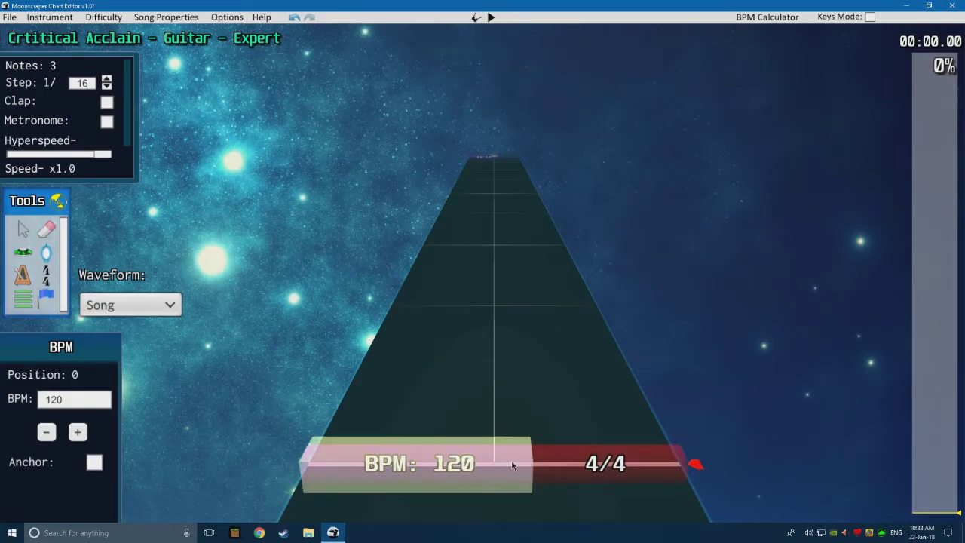
scroll(454, 471, "up", 4)
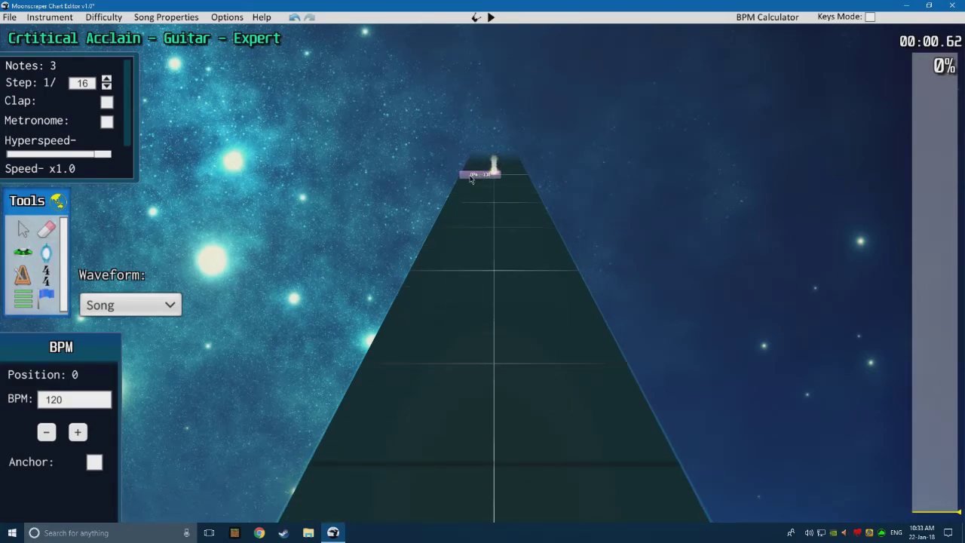
scroll(408, 314, "down", 4)
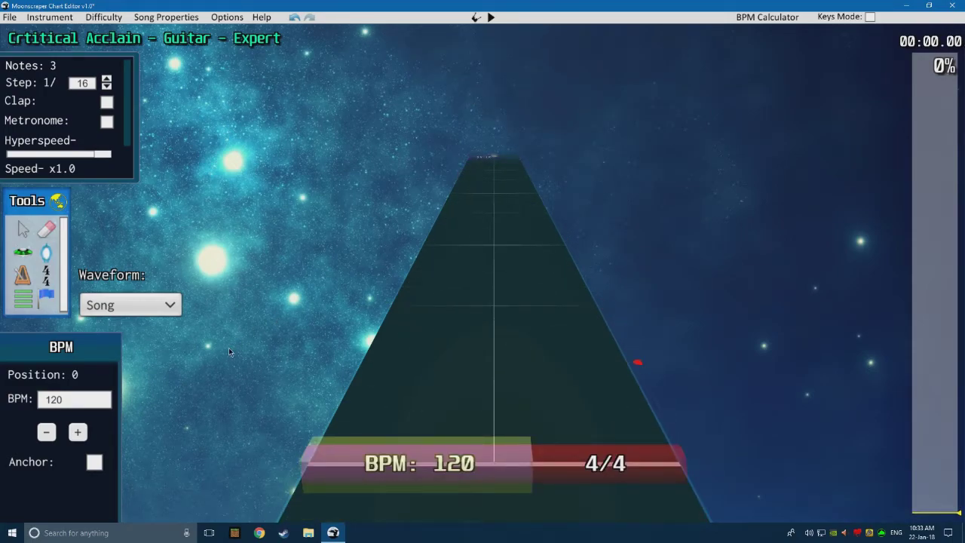
key("space")
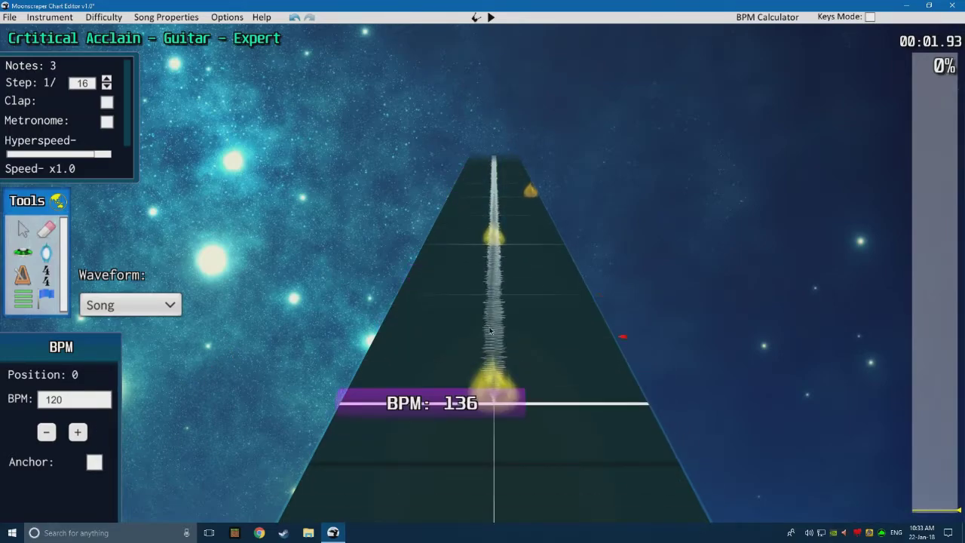
left_click(82, 433)
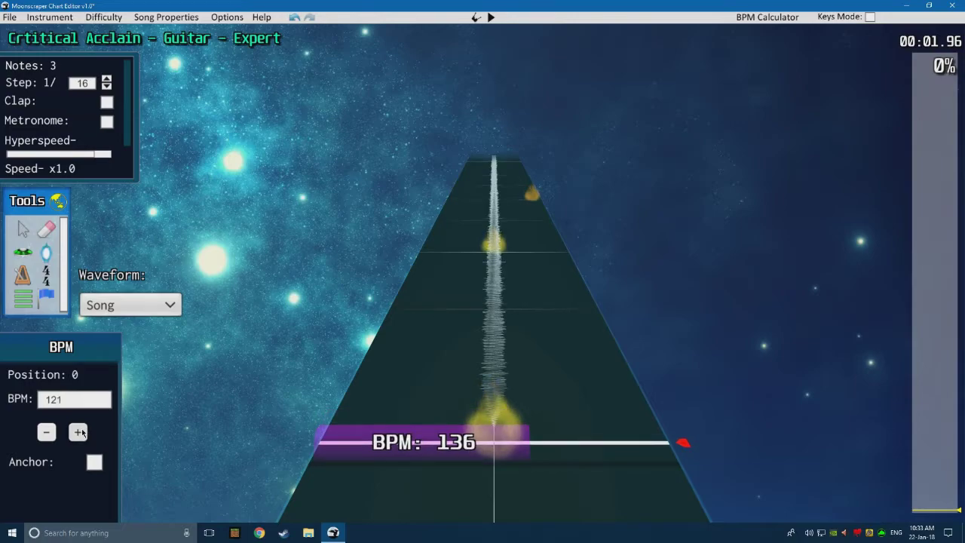
left_click(77, 432)
left_click(77, 432)
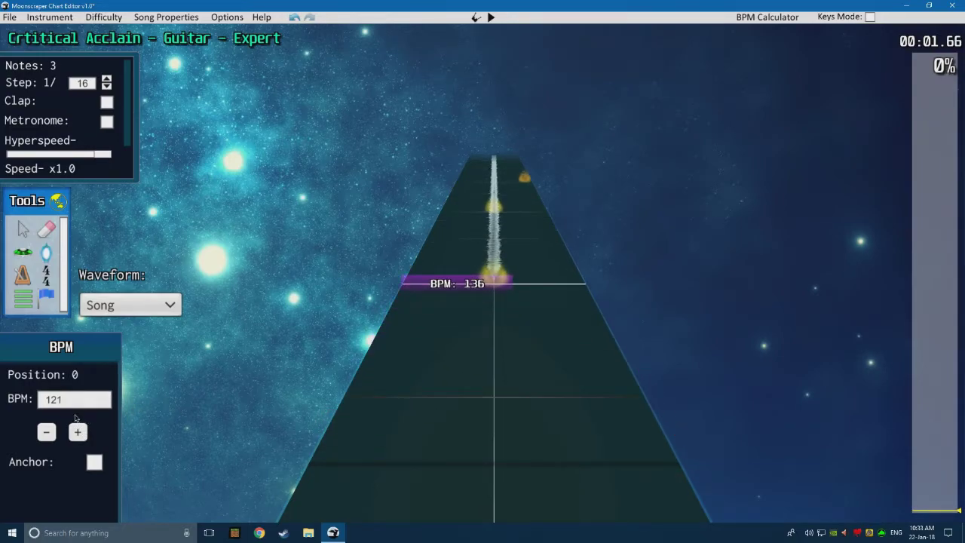
double_click(77, 432)
double_click(76, 432)
double_click(76, 432)
triple_click(76, 432)
triple_click(76, 432)
double_click(76, 433)
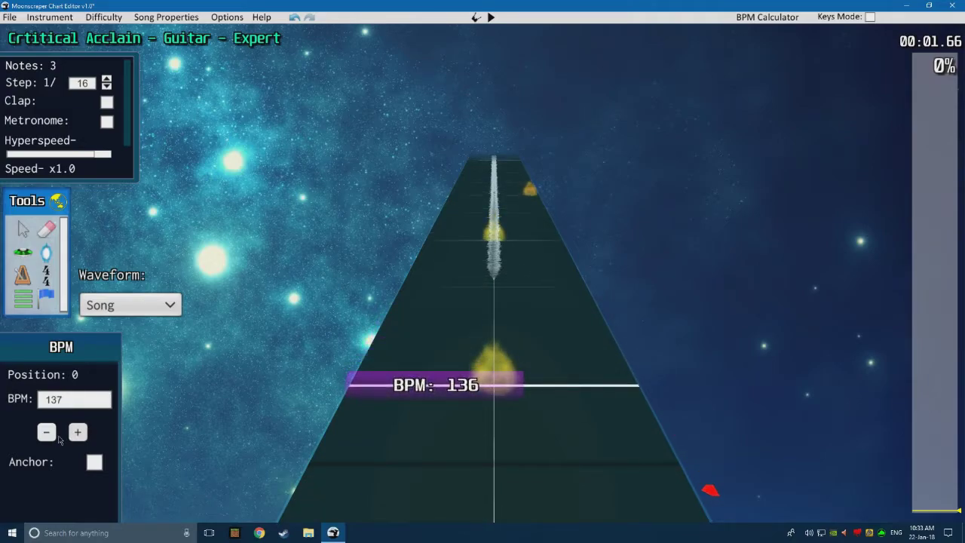
Lower the opening tempo step by step to 107, then raise it back to 120
double_click(45, 433)
double_click(43, 435)
double_click(44, 435)
triple_click(44, 435)
triple_click(44, 436)
triple_click(43, 435)
double_click(44, 435)
double_click(43, 435)
double_click(43, 436)
triple_click(44, 435)
left_click(44, 435)
left_click(44, 435)
left_click(44, 435)
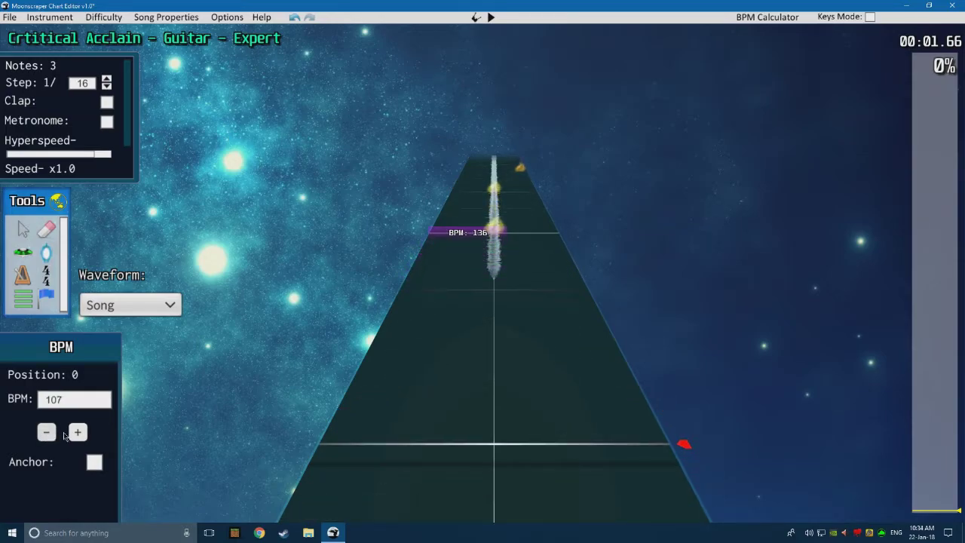
left_click(77, 433)
left_click(77, 433)
left_click(77, 433)
left_click(77, 432)
left_click(77, 433)
left_click(77, 433)
Nudge the opening tempo down to 119, then up to 128
scroll(142, 392, "up", 3)
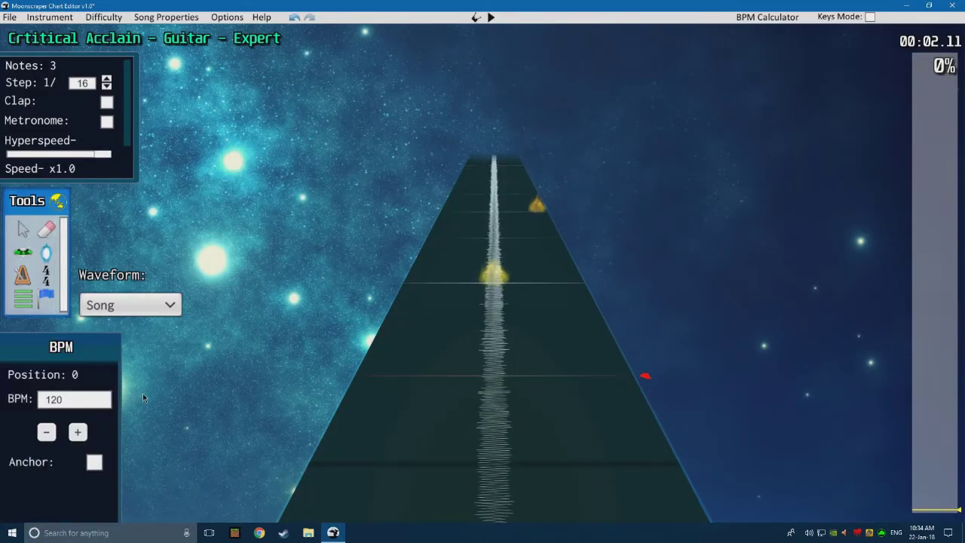
scroll(142, 393, "down", 2)
scroll(148, 399, "down", 1)
left_click(47, 433)
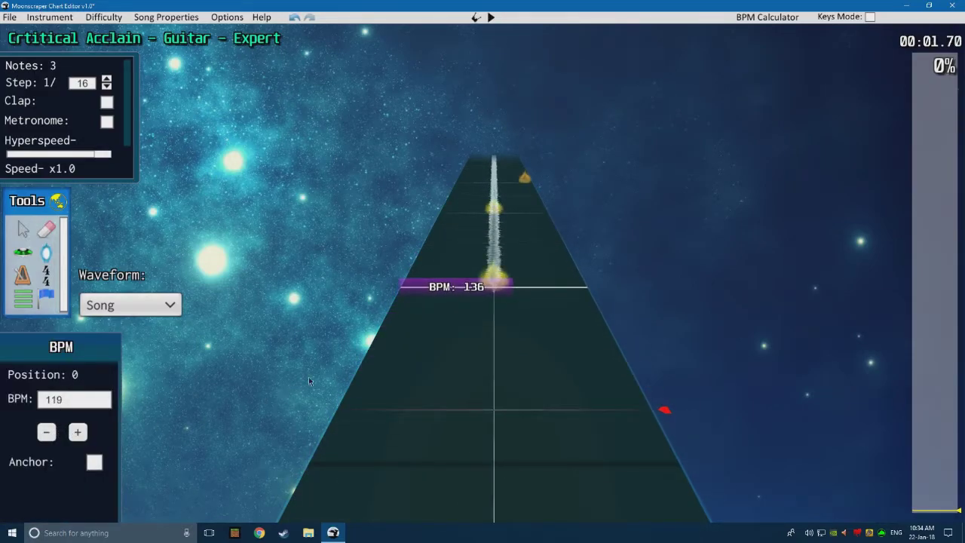
left_click_drag(77, 432, 77, 432)
scroll(455, 406, "up", 1)
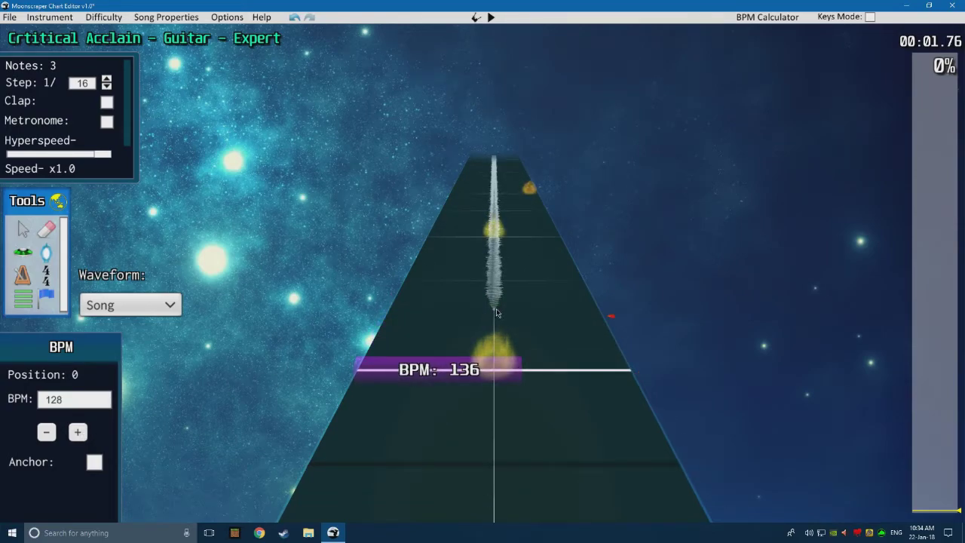
scroll(494, 347, "up", 1)
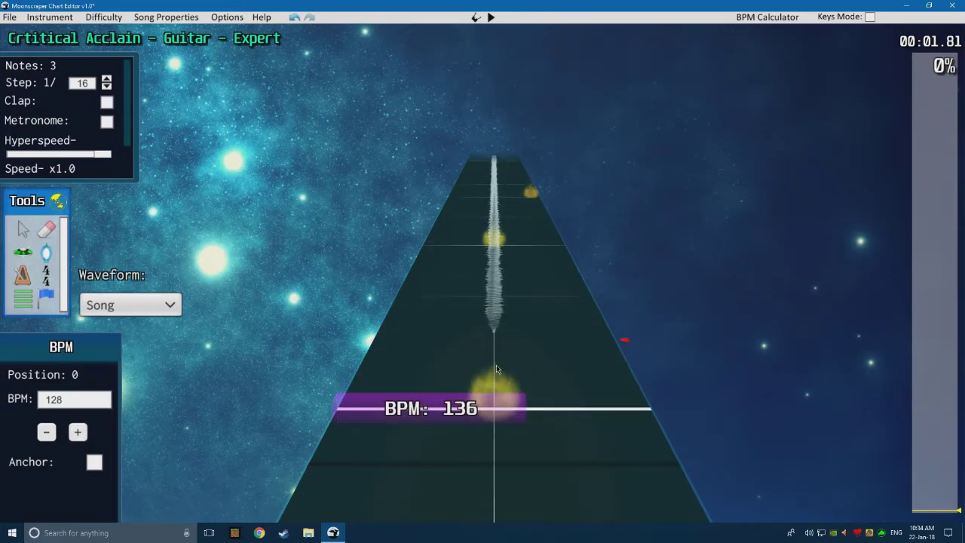
Reselect the opening marker, step its tempo back down from 129, and return to the note highway
left_click(568, 453)
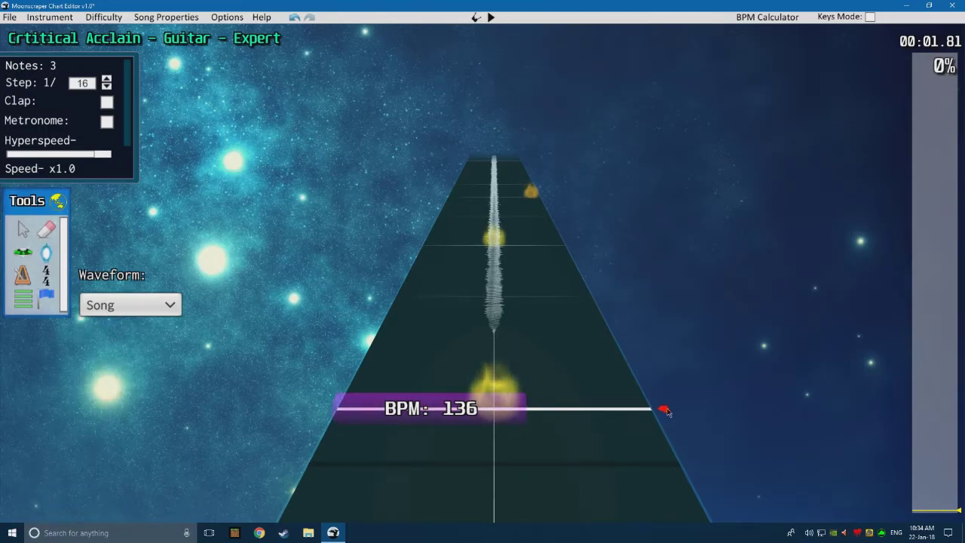
scroll(610, 482, "down", 5)
left_click(491, 481)
scroll(463, 402, "up", 3)
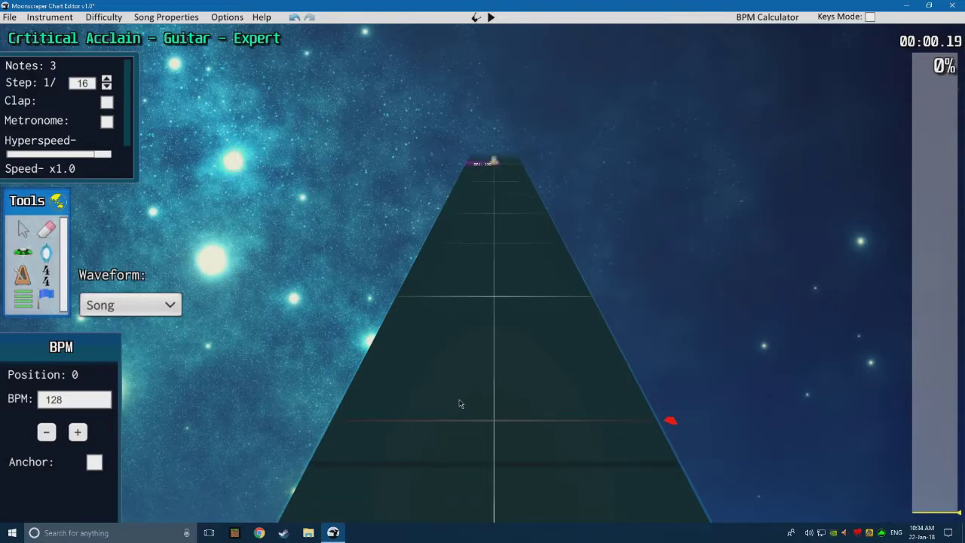
scroll(328, 333, "up", 8)
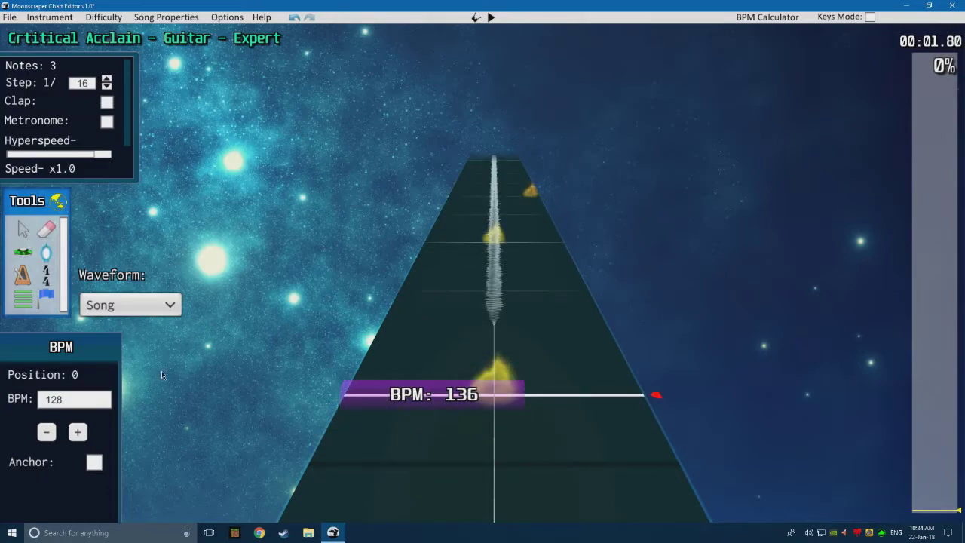
left_click(77, 433)
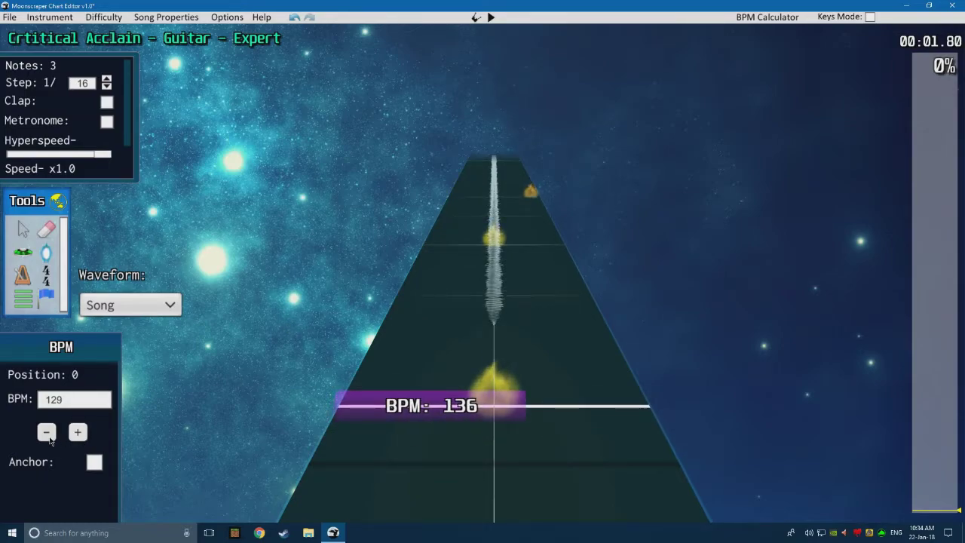
left_click(50, 440)
left_click(50, 440)
left_click(50, 440)
left_click(50, 439)
left_click(50, 440)
left_click(50, 440)
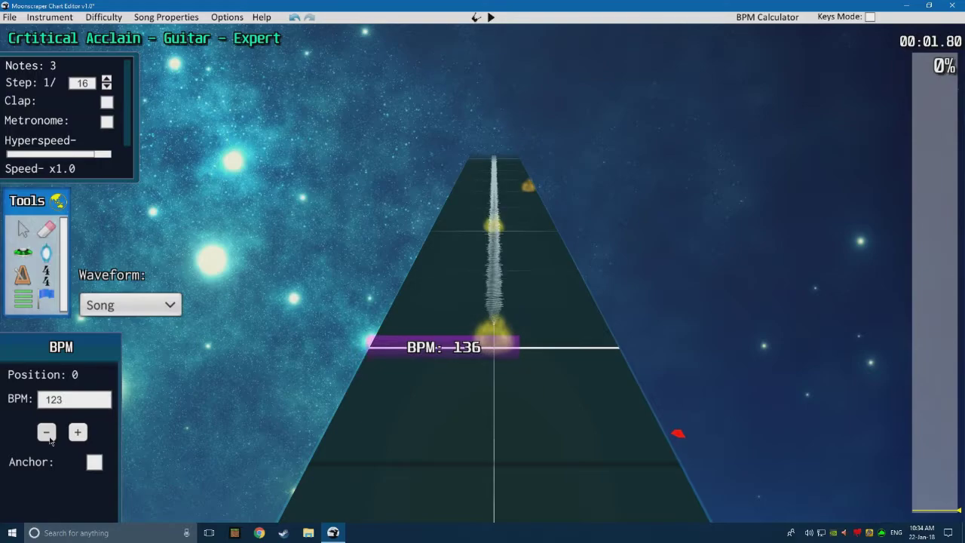
left_click(50, 440)
left_click(50, 439)
left_click(50, 439)
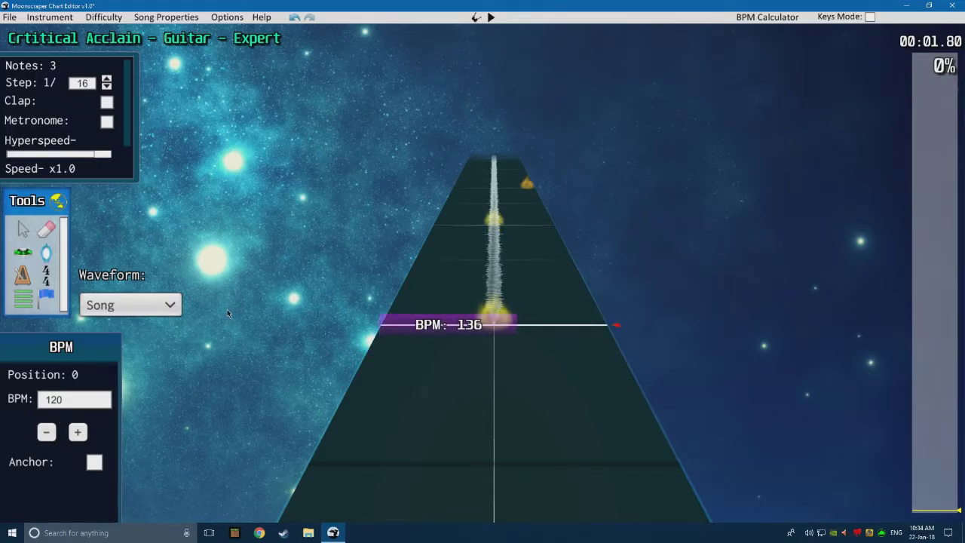
left_click(58, 201)
Scroll back through the chart's opening and start playback to hear the notes
scroll(227, 328, "down", 1)
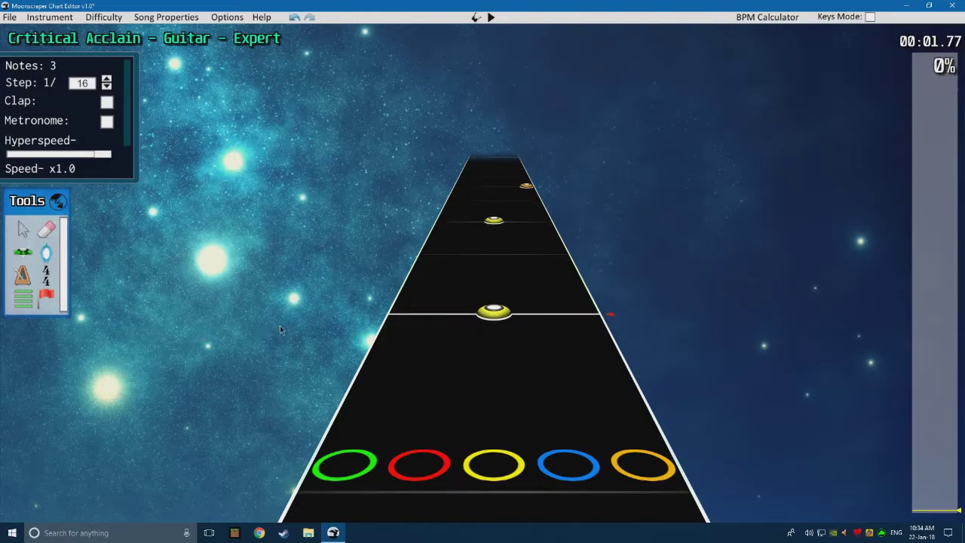
scroll(355, 322, "up", 3)
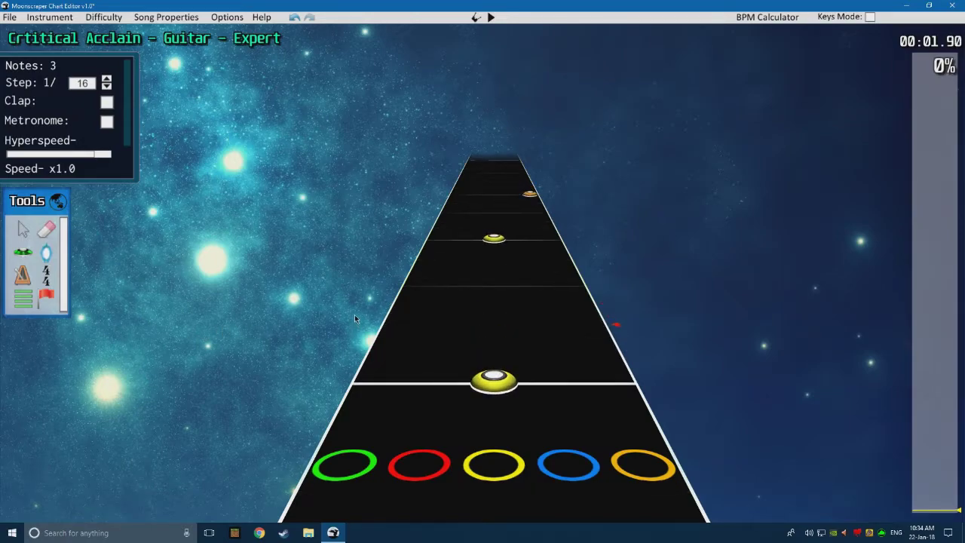
scroll(354, 314, "down", 1)
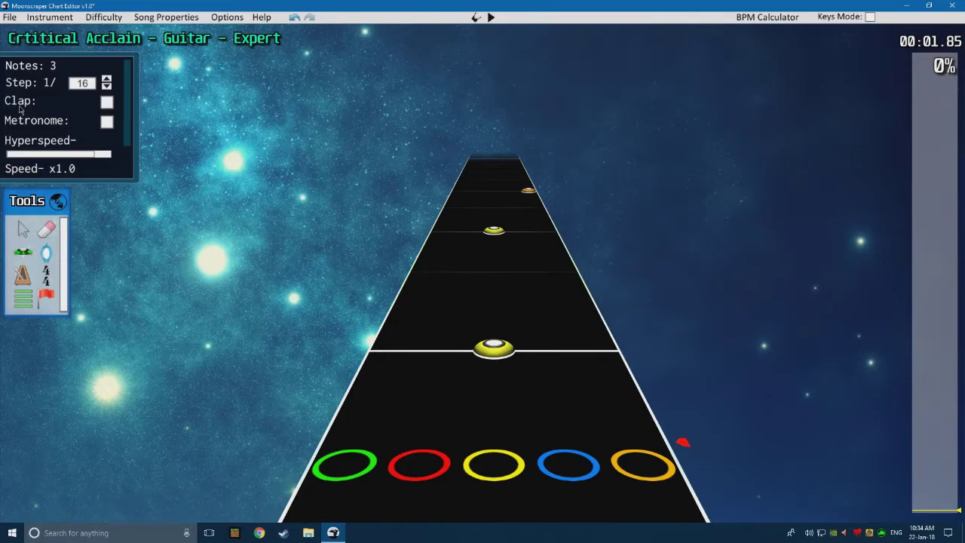
scroll(192, 229, "down", 10)
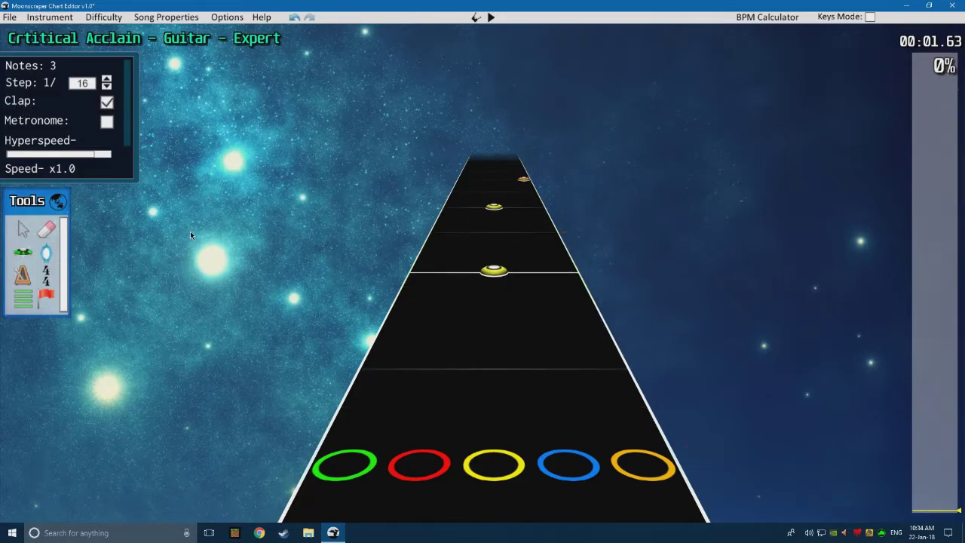
scroll(380, 220, "up", 8)
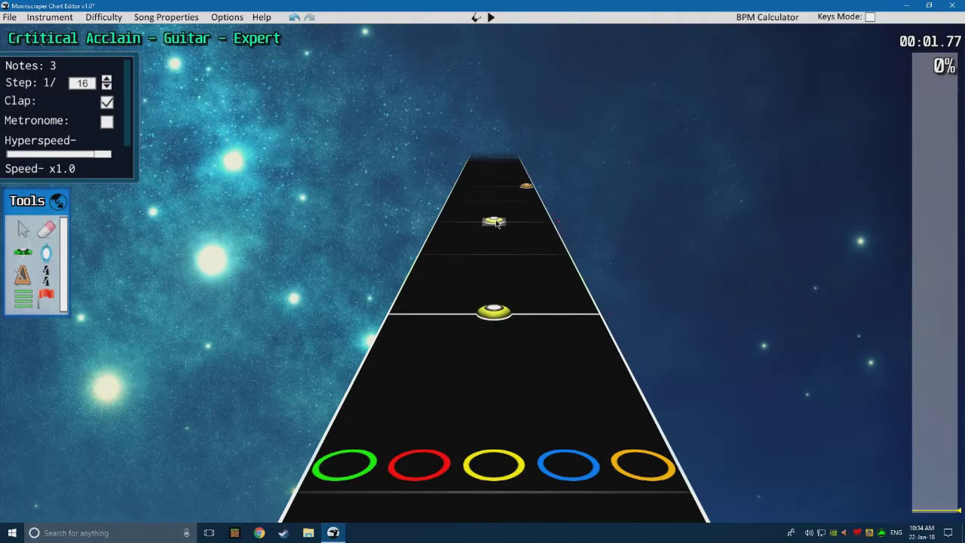
scroll(411, 259, "down", 3)
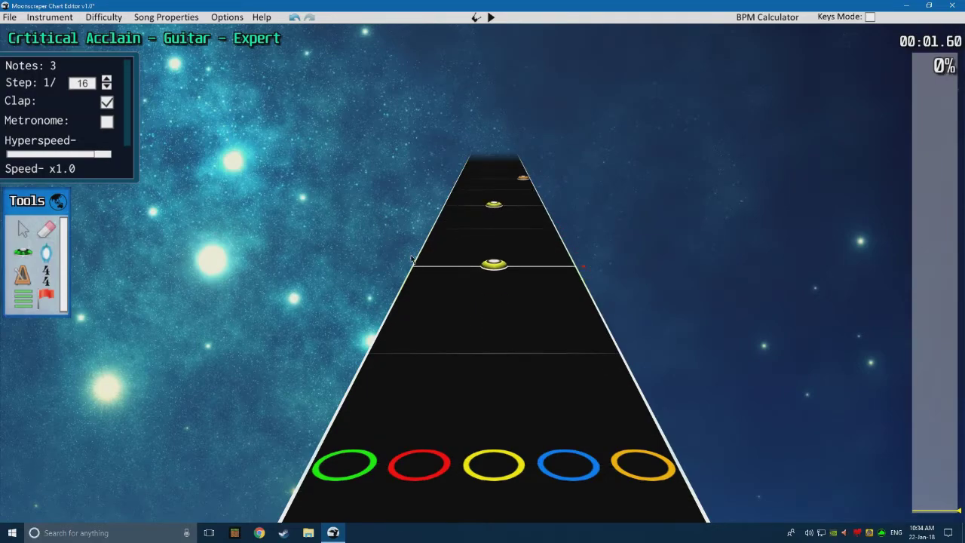
scroll(410, 258, "down", 4)
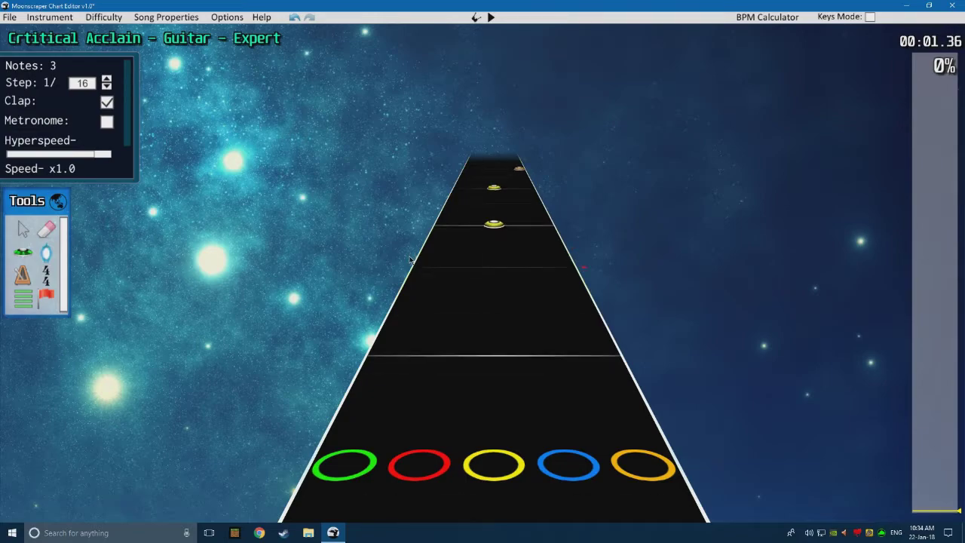
key("space")
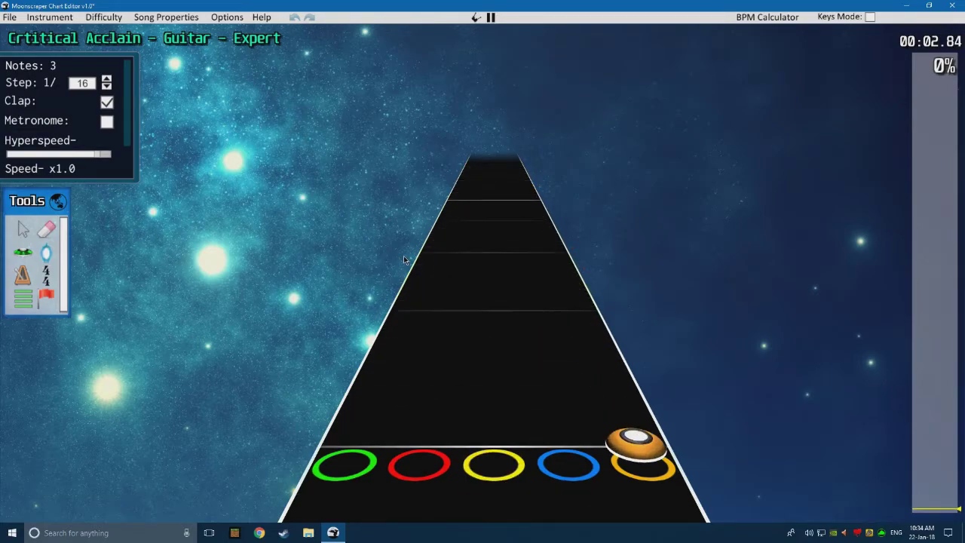
Replay and pause the opening to check the note timing against the song
scroll(403, 256, "down", 6)
scroll(404, 263, "down", 8)
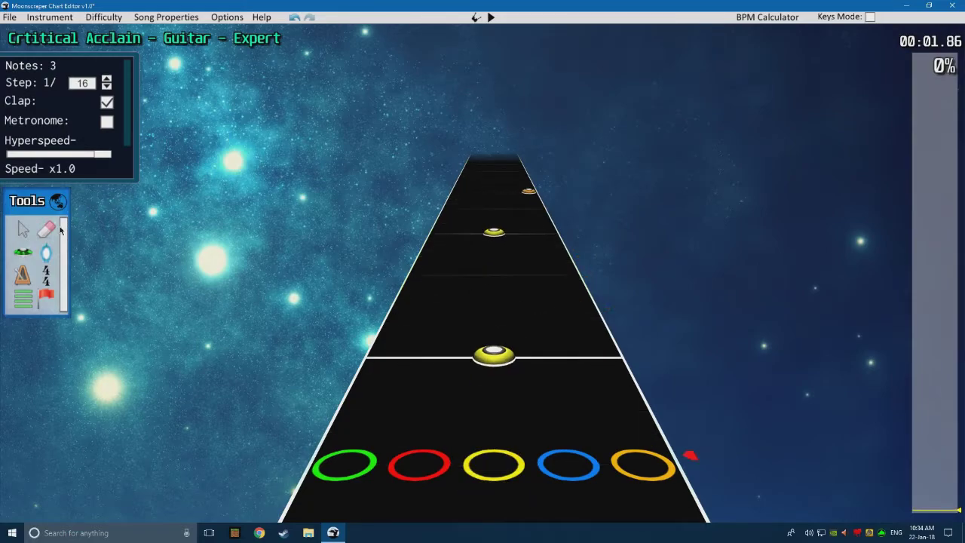
scroll(483, 283, "down", 1)
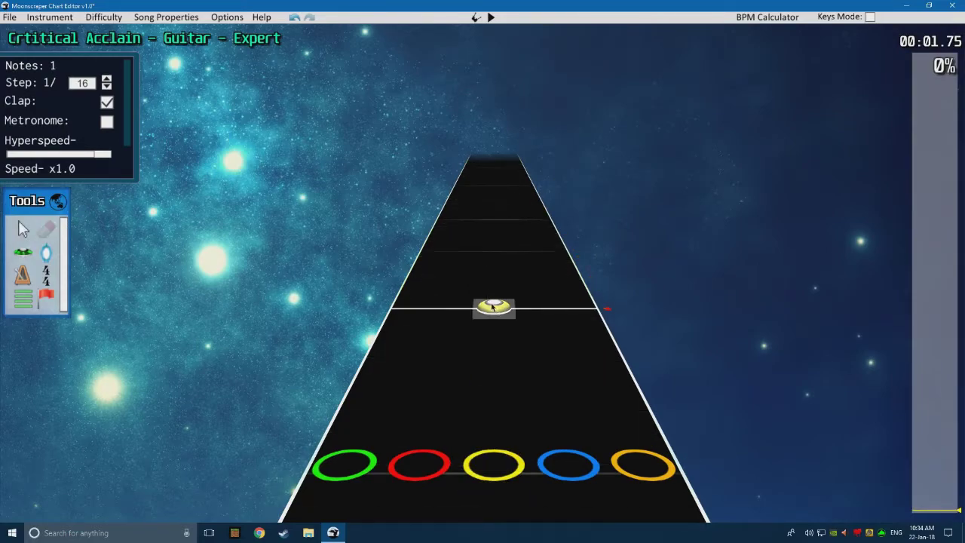
key("space")
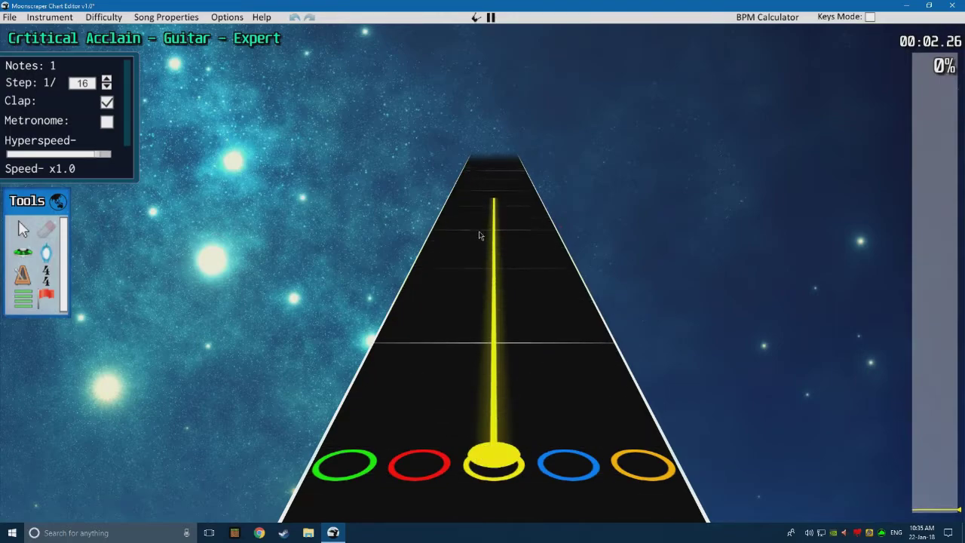
key("space")
scroll(475, 237, "down", 3)
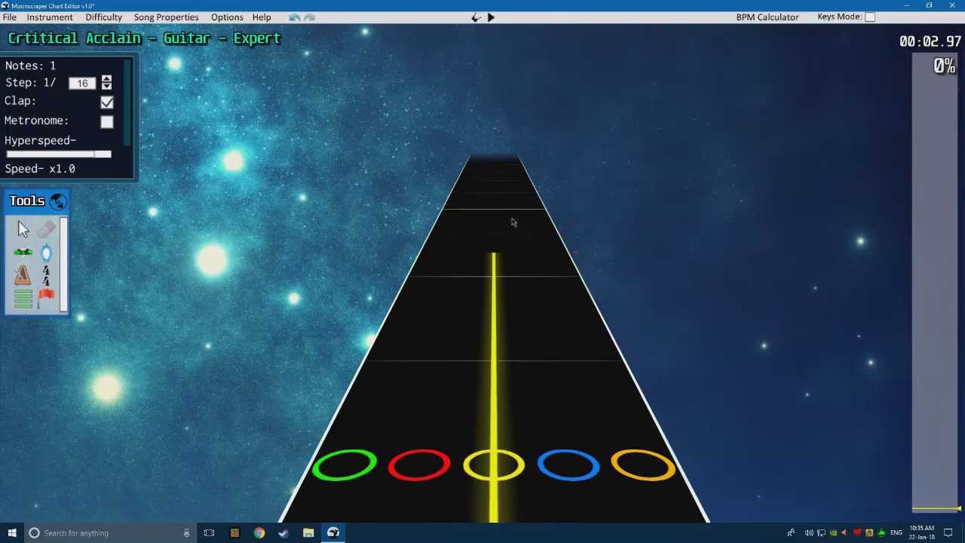
scroll(445, 324, "down", 12)
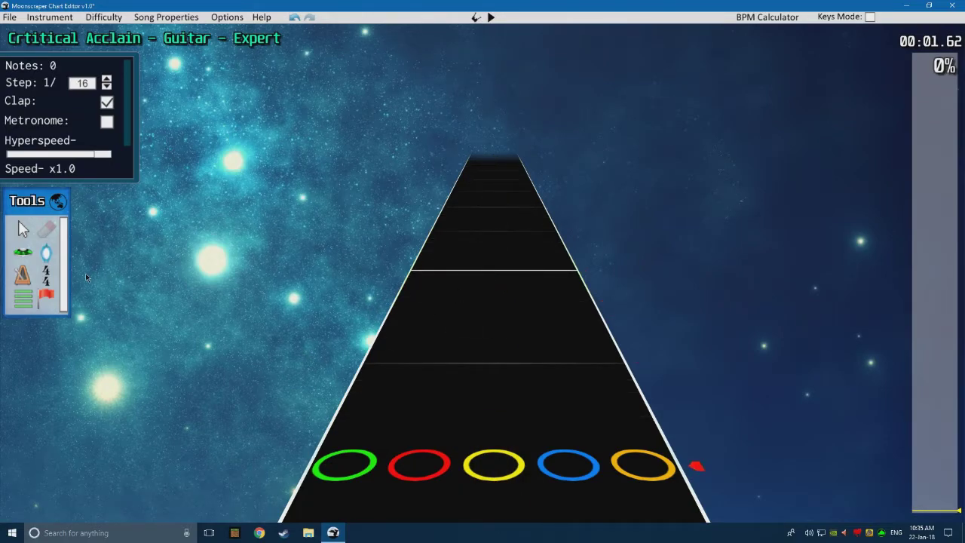
Switch to the Note tool with Tap enabled and play back the yellow sustain to check it
left_click(29, 252)
left_click(96, 443)
scroll(388, 312, "up", 2)
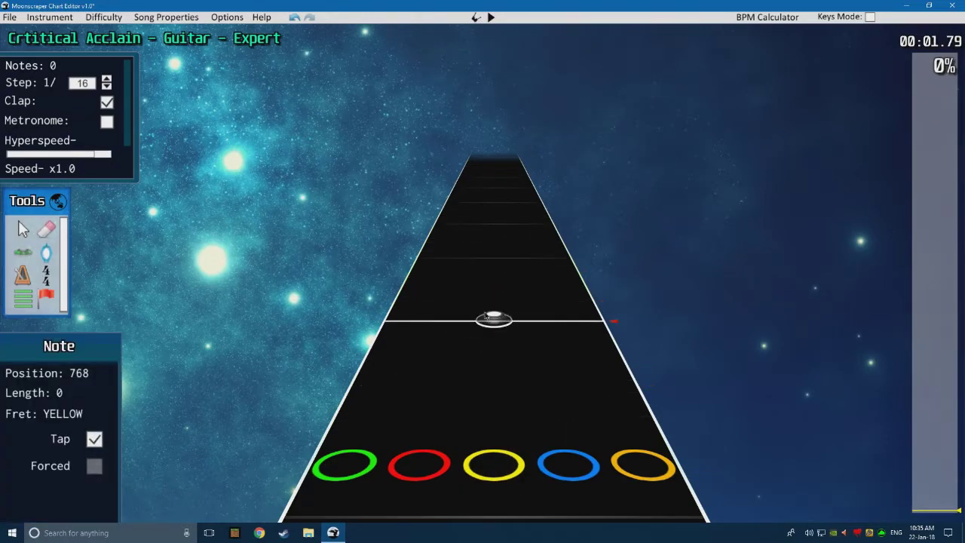
key("space")
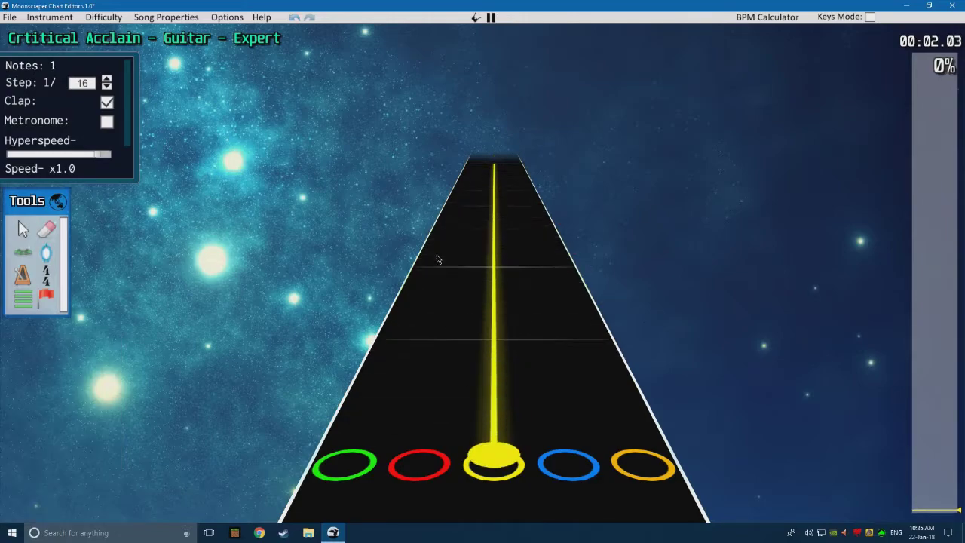
key("space")
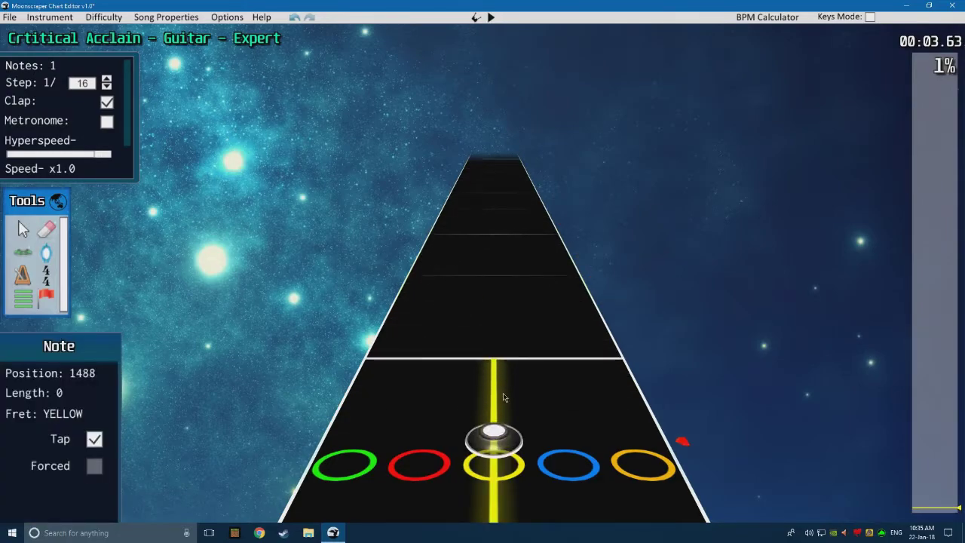
scroll(482, 257, "down", 4)
key("space")
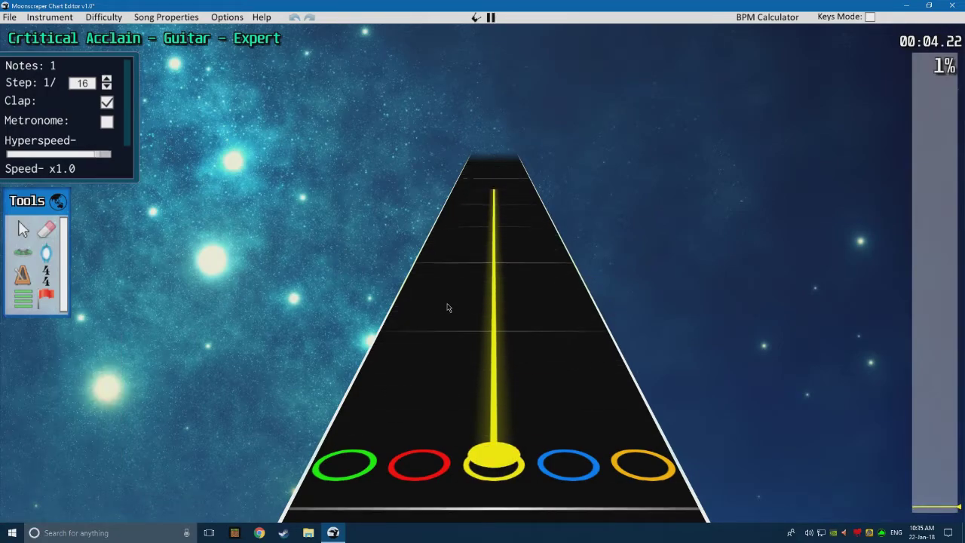
Place a red tap note after the yellow sustain and replay the section
left_click(448, 316)
scroll(449, 319, "up", 2)
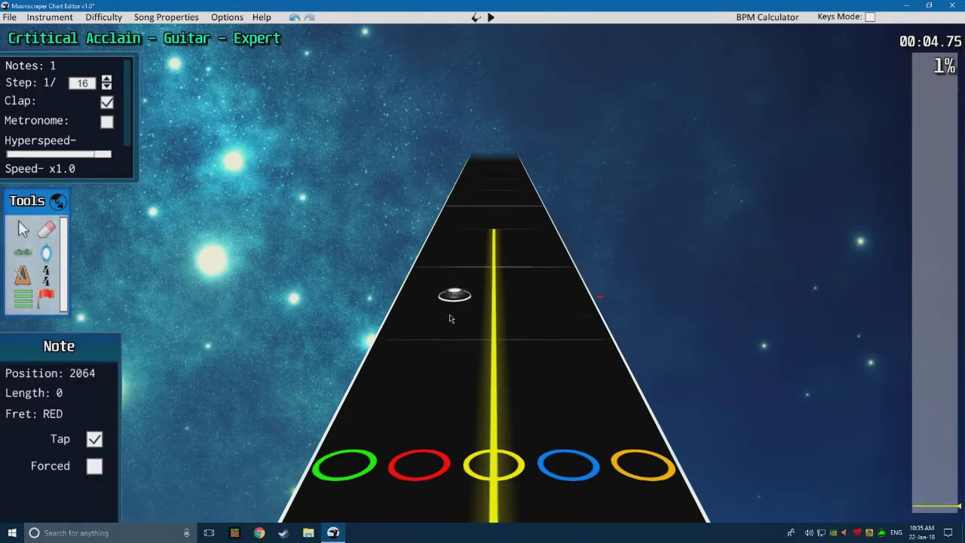
scroll(449, 319, "up", 3)
key("space")
scroll(450, 318, "up", 5)
scroll(450, 319, "down", 2)
key("space")
key("space")
scroll(451, 319, "up", 1)
scroll(457, 350, "up", 1)
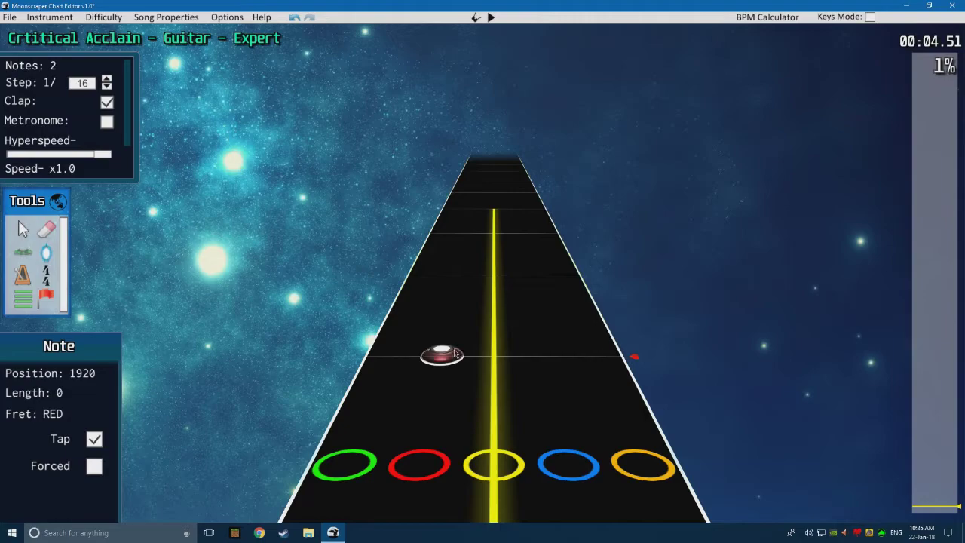
scroll(490, 226, "up", 1)
Reposition the note just after the yellow sustain and check the red note in playback
left_click(495, 270)
scroll(463, 280, "up", 4)
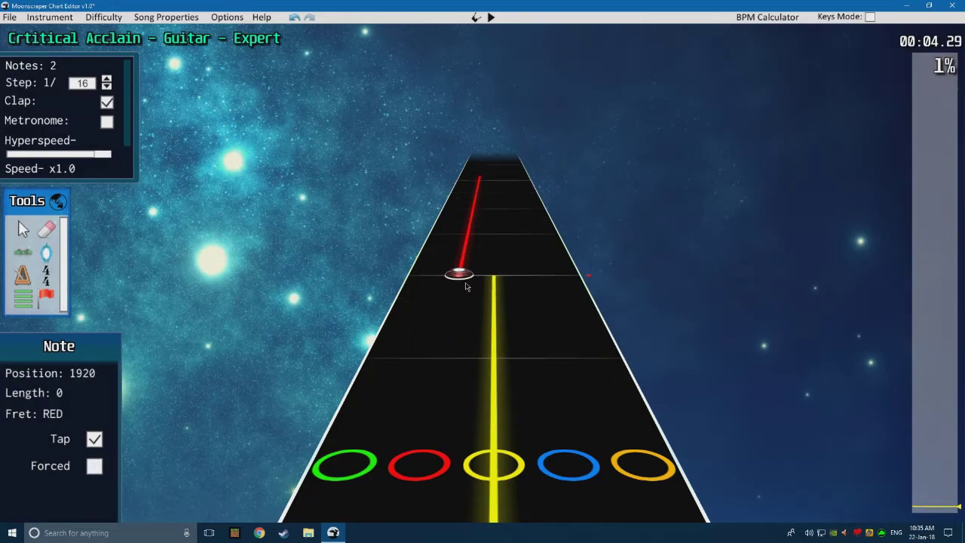
key("space")
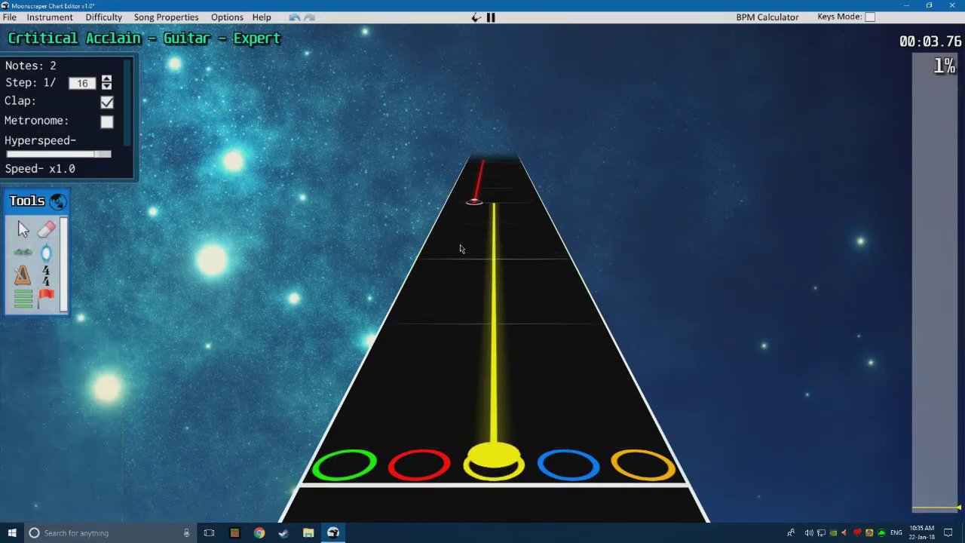
key("space")
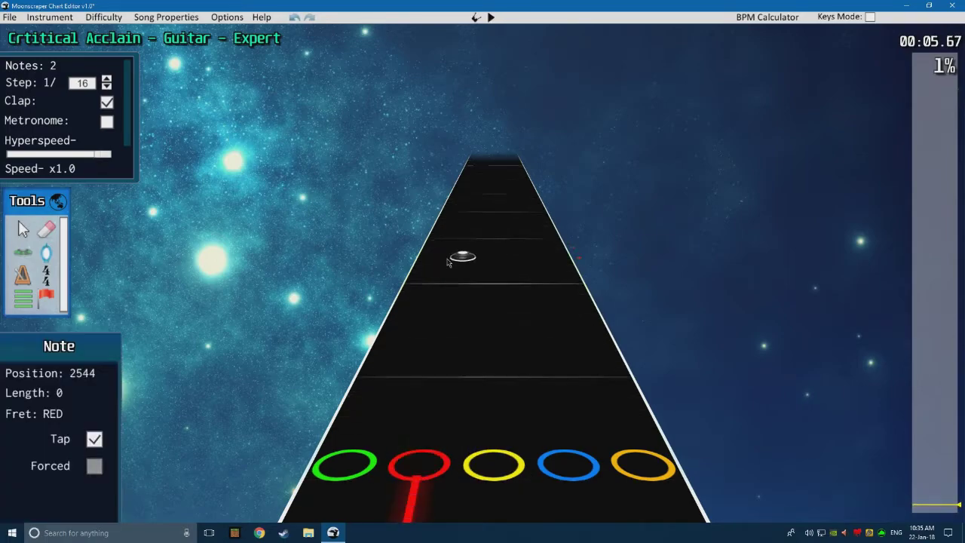
scroll(441, 311, "up", 4)
key("space")
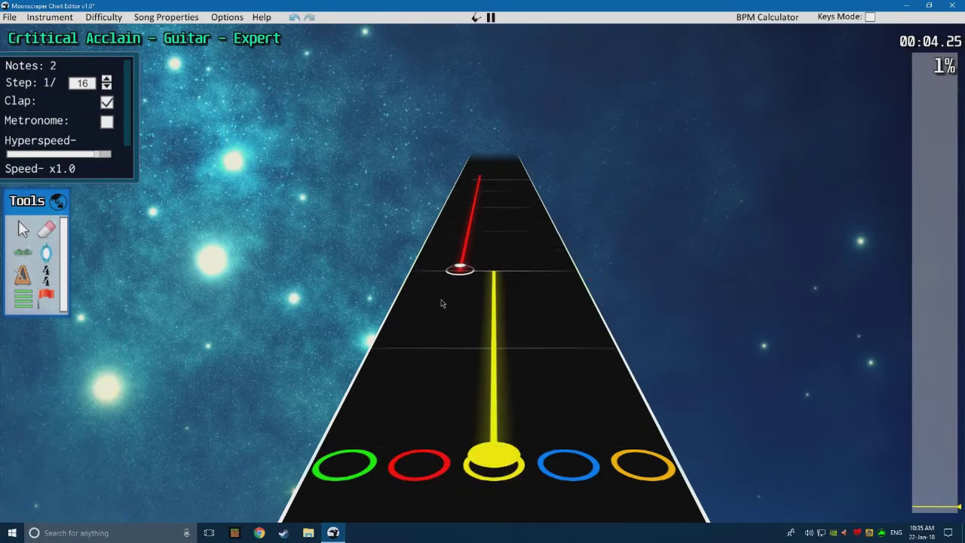
key("space")
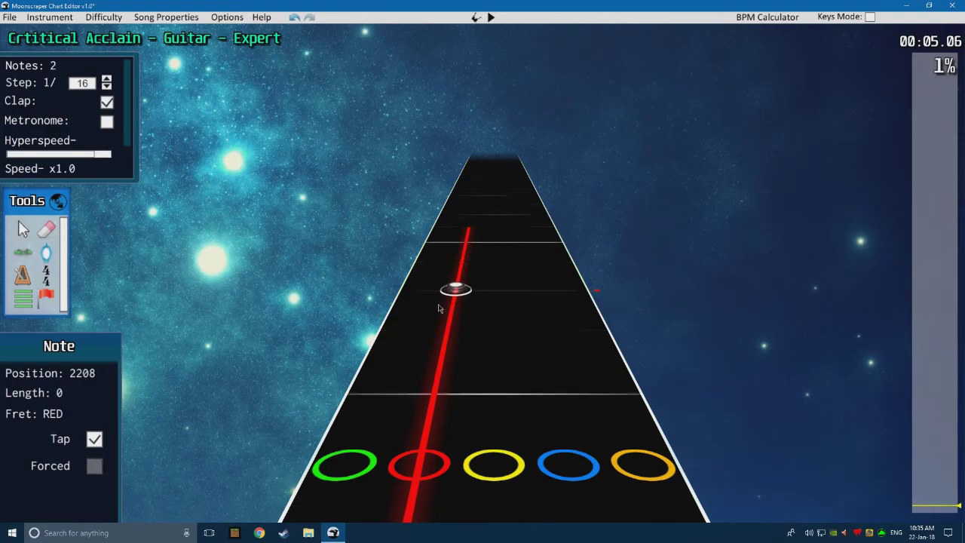
scroll(439, 306, "up", 5)
scroll(439, 306, "down", 1)
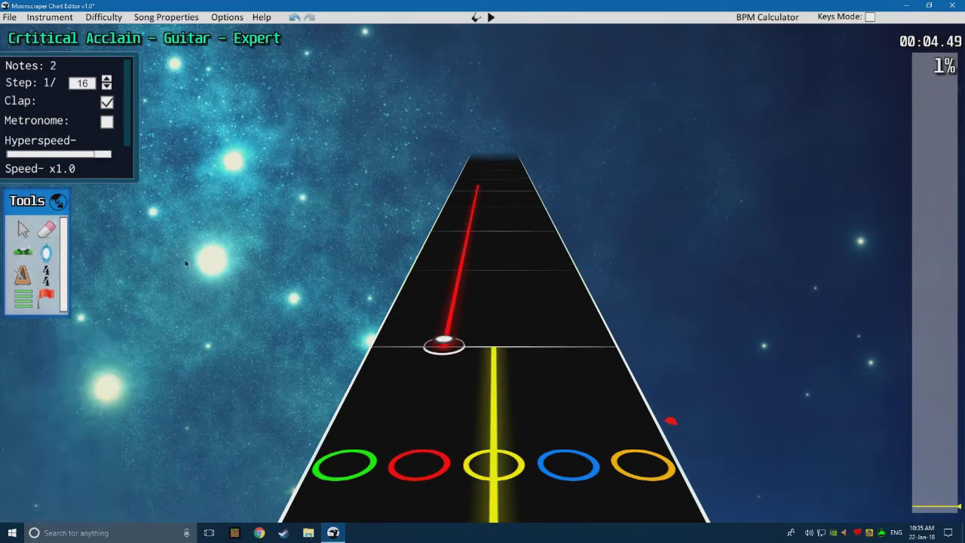
Place the red sustain after the yellow one, play both notes, and rewind to about 00:03.56
left_click(445, 303)
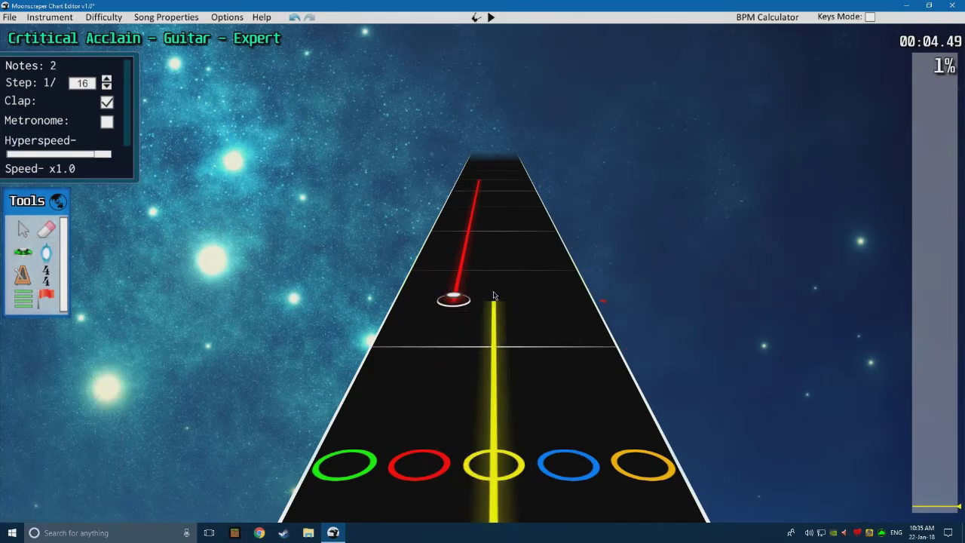
key("space")
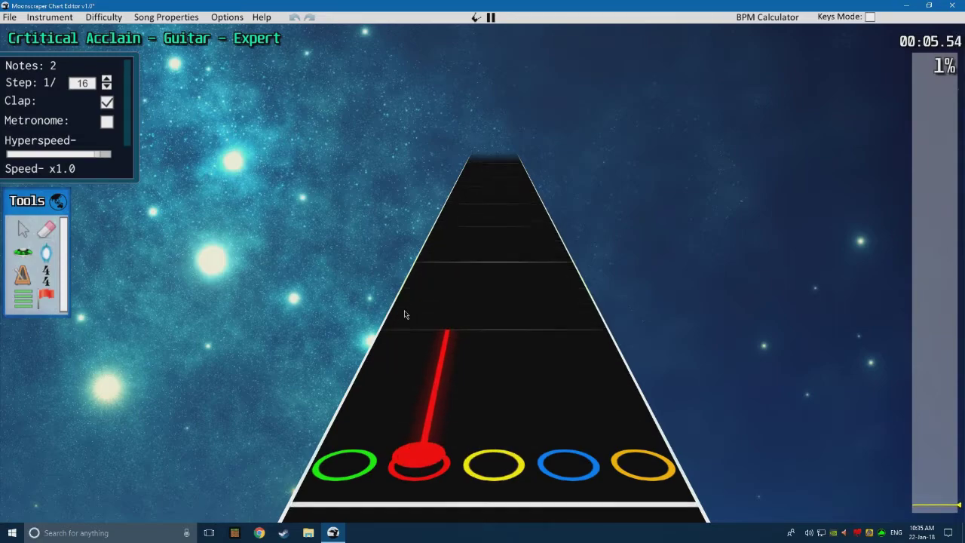
scroll(400, 321, "up", 10)
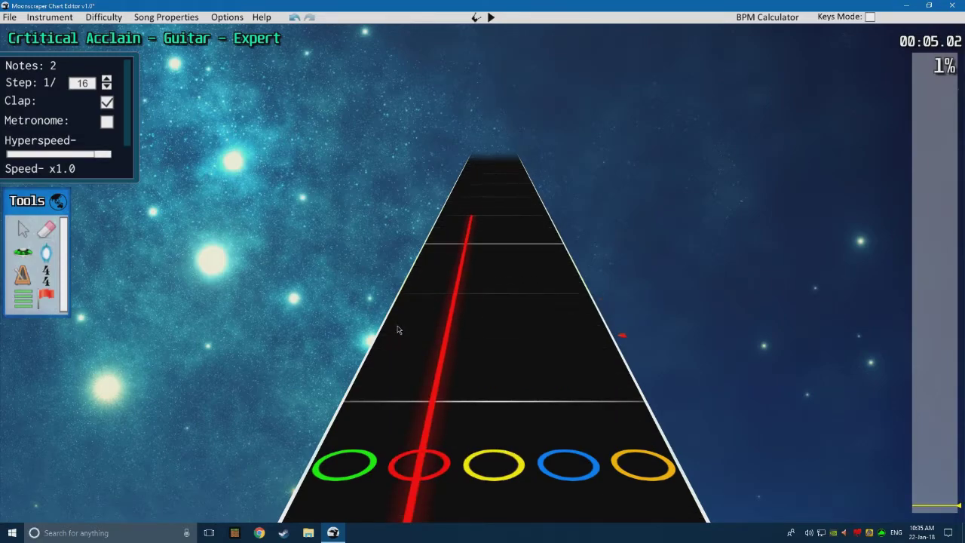
scroll(398, 326, "up", 4)
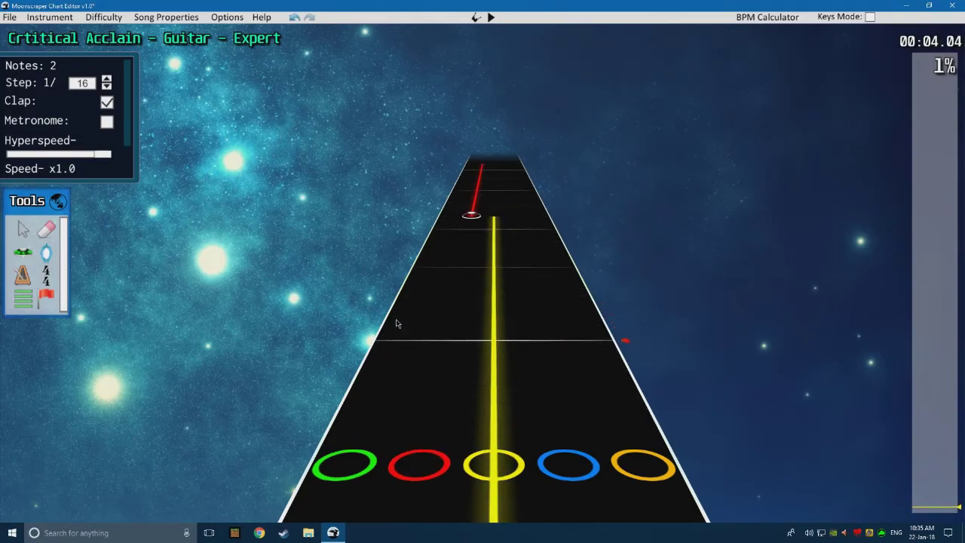
scroll(397, 323, "down", 11)
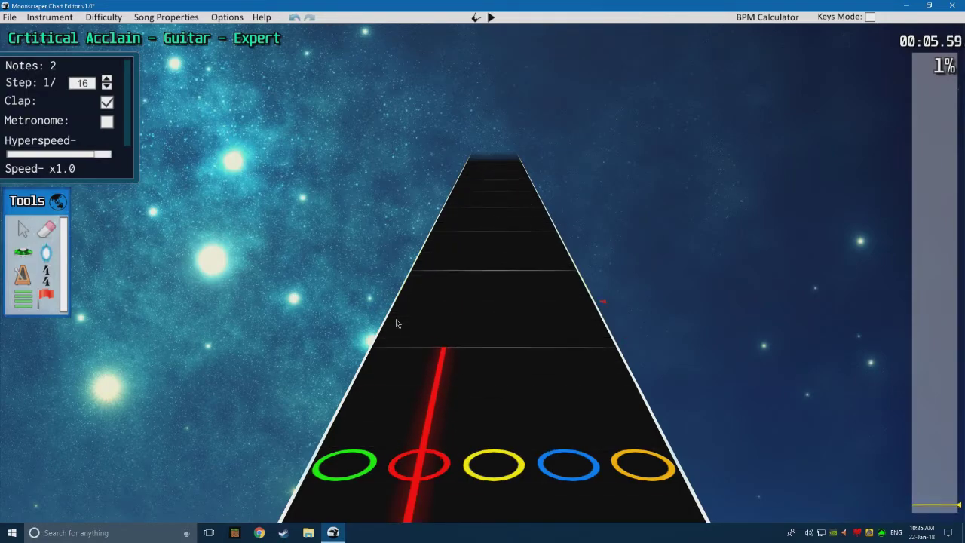
scroll(641, 385, "up", 1)
left_click_drag(928, 506, 930, 506)
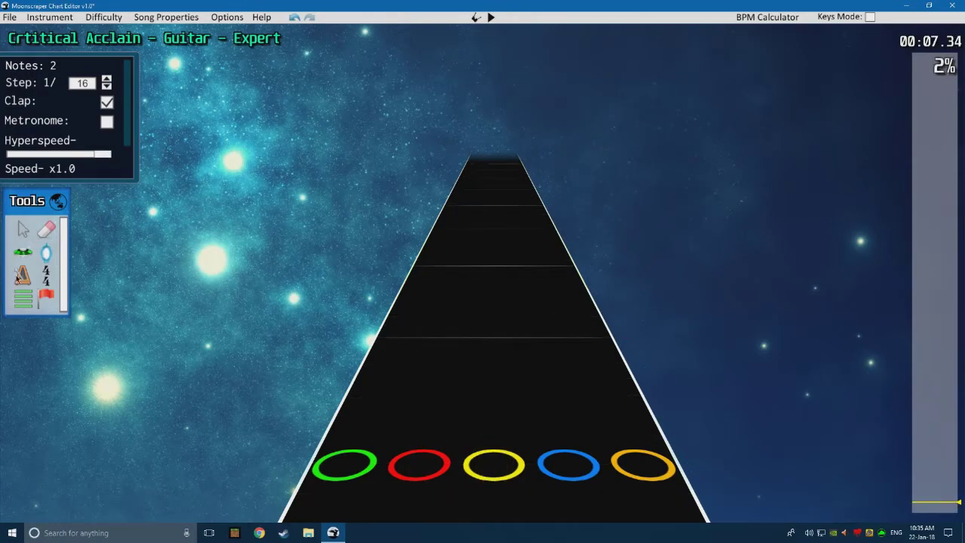
Place two BPM markers on the highway and select the 136 BPM marker
left_click(21, 276)
scroll(439, 349, "down", 1)
left_click(441, 378)
left_click(443, 336)
left_click(21, 230)
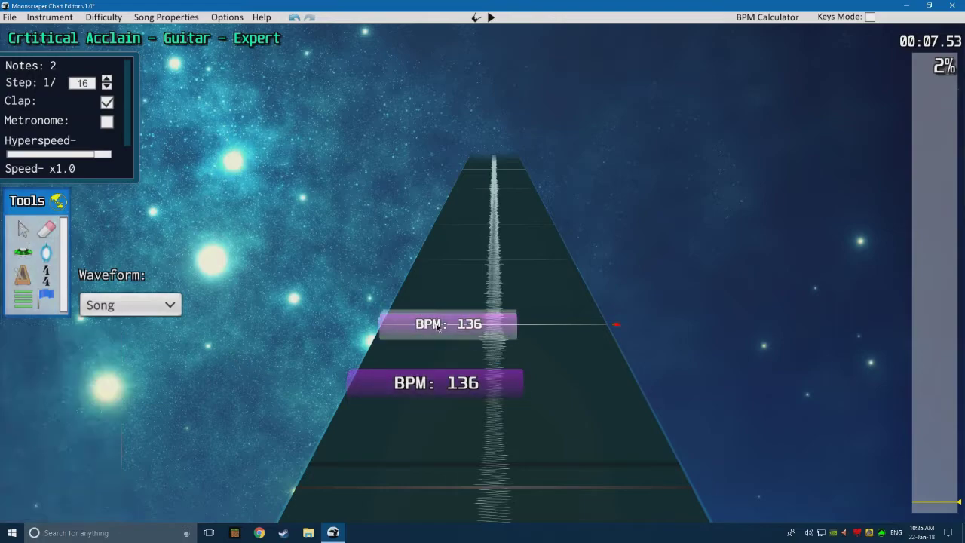
left_click(437, 325)
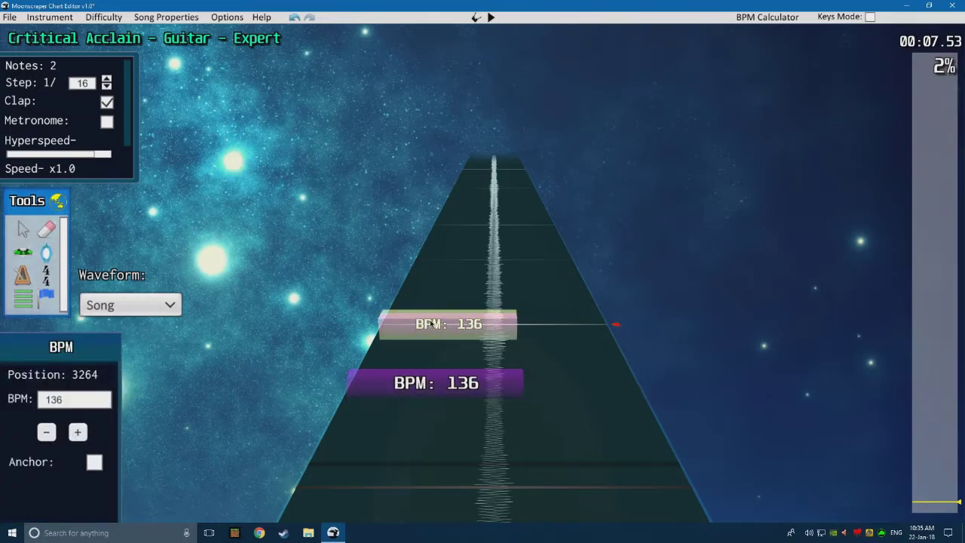
Compare the earlier 136 BPM marker at 3216 with the 190 BPM marker at 3264
scroll(113, 388, "up", 1)
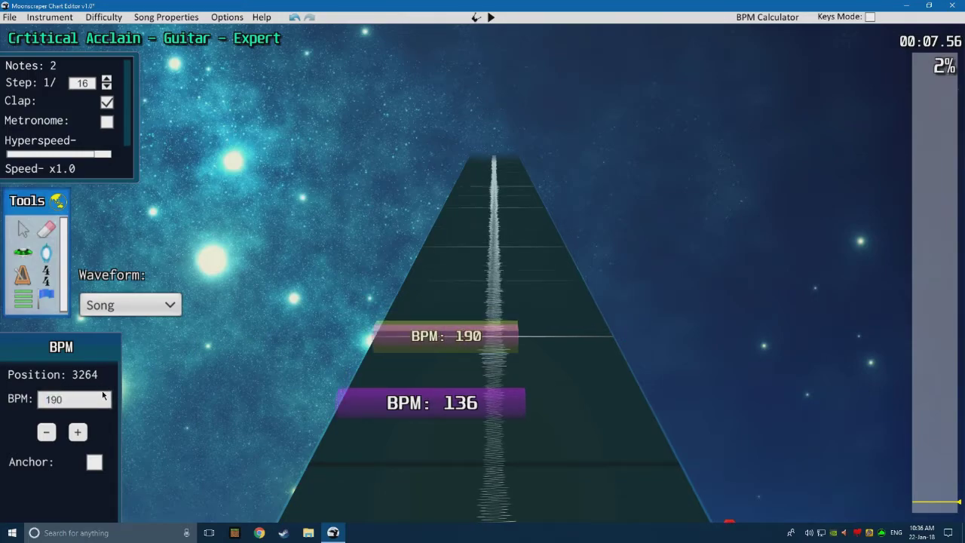
scroll(416, 348, "up", 5)
scroll(423, 355, "down", 3)
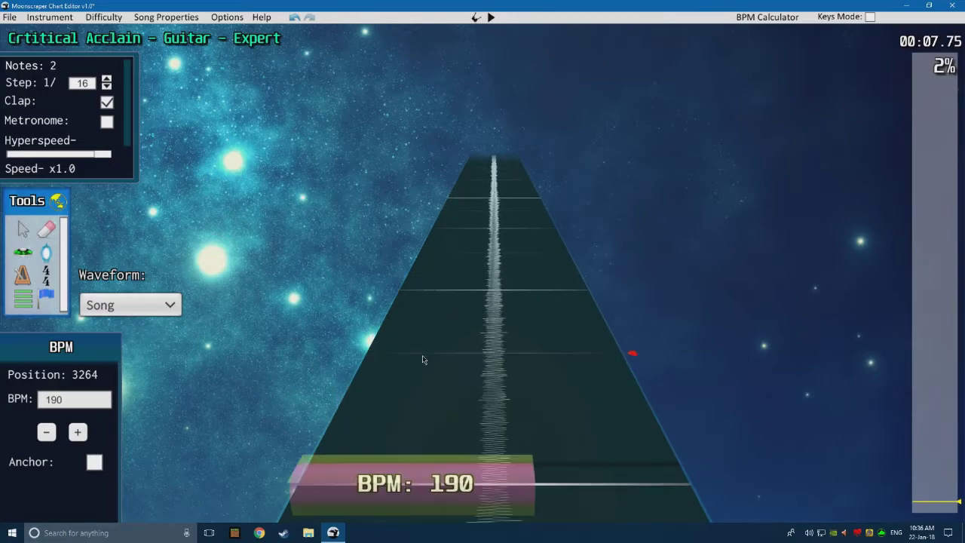
scroll(444, 332, "down", 5)
left_click(465, 293)
scroll(388, 355, "up", 5)
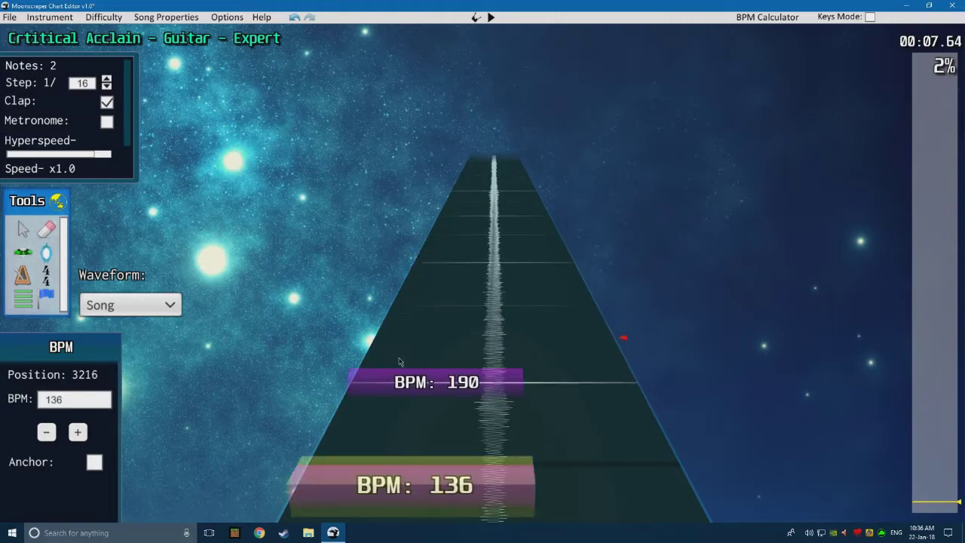
left_click(464, 384)
scroll(498, 396, "down", 1)
left_click(485, 388)
Lower the 3216 marker's tempo from 136 to 100 BPM and return to note view
left_click(78, 432)
left_click(77, 433)
left_click(78, 433)
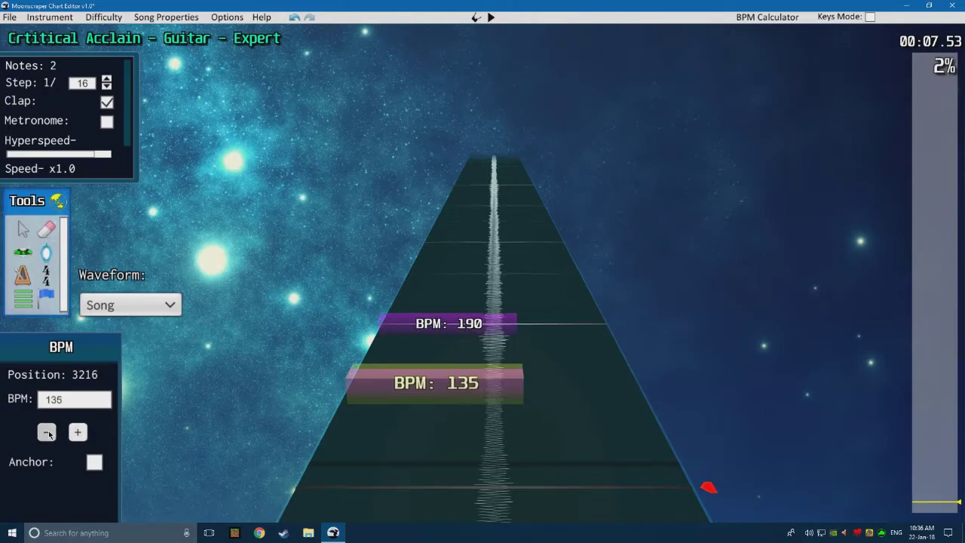
left_click(46, 433)
left_click(46, 433)
left_click(46, 433)
left_click(46, 432)
left_click(46, 433)
left_click(46, 433)
left_click(46, 433)
left_click(46, 433)
left_click(46, 433)
left_click(46, 433)
left_click(46, 433)
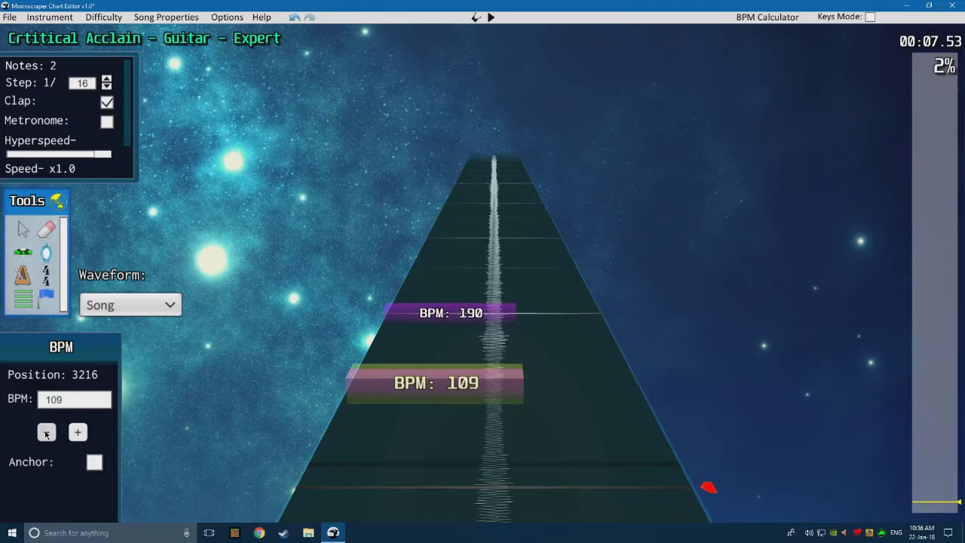
left_click(46, 433)
left_click(46, 433)
left_click(46, 433)
left_click(46, 432)
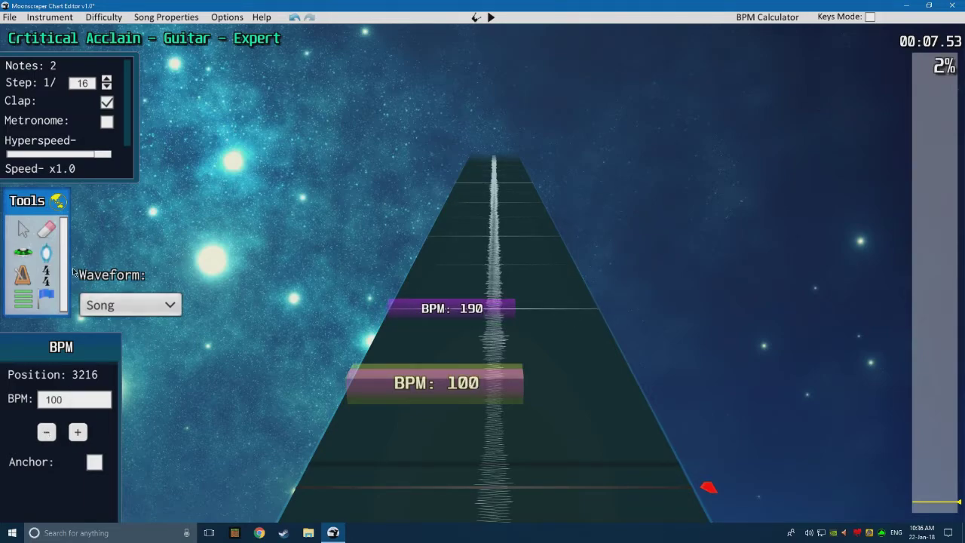
left_click(60, 211)
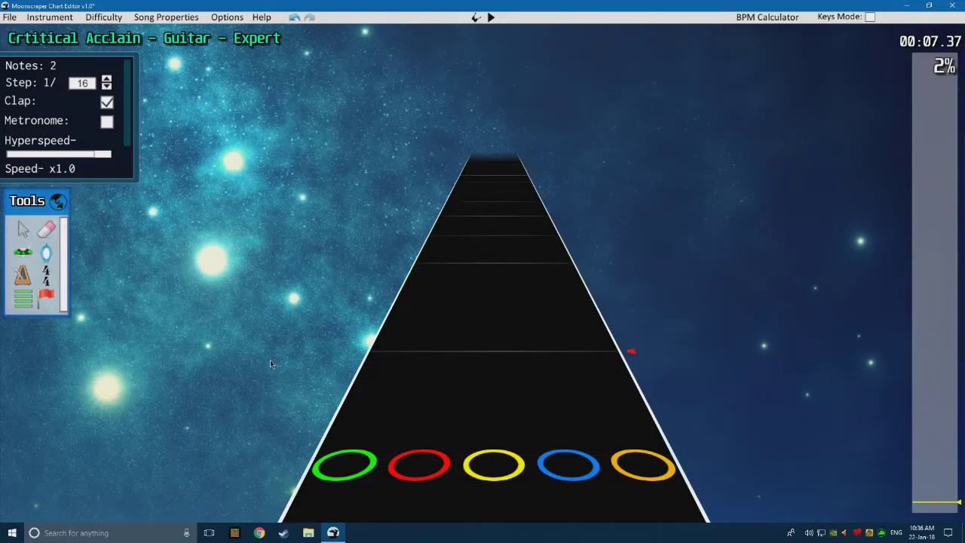
Rewind to the very start, play and stop the opening seconds to check sync, then open File
scroll(270, 361, "down", 2)
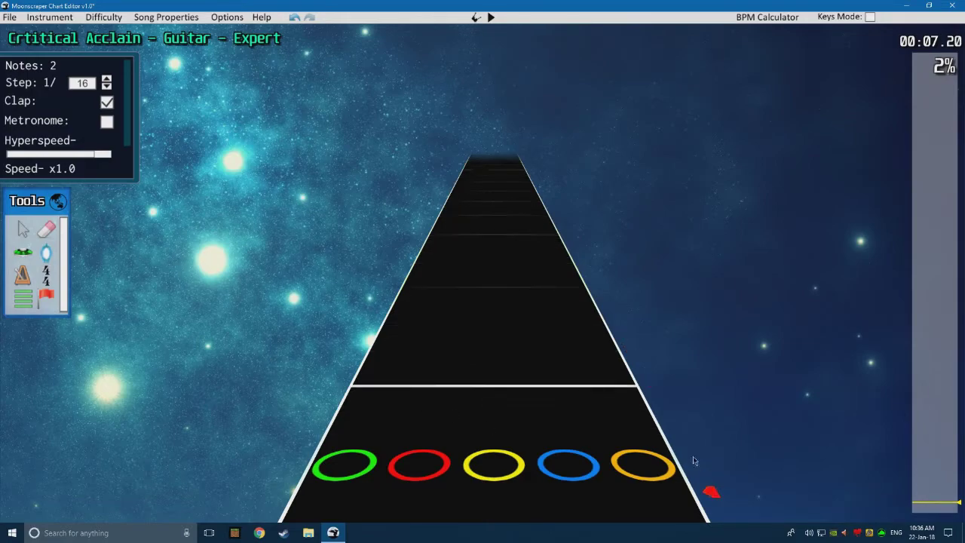
left_click_drag(933, 506, 933, 515)
key("space")
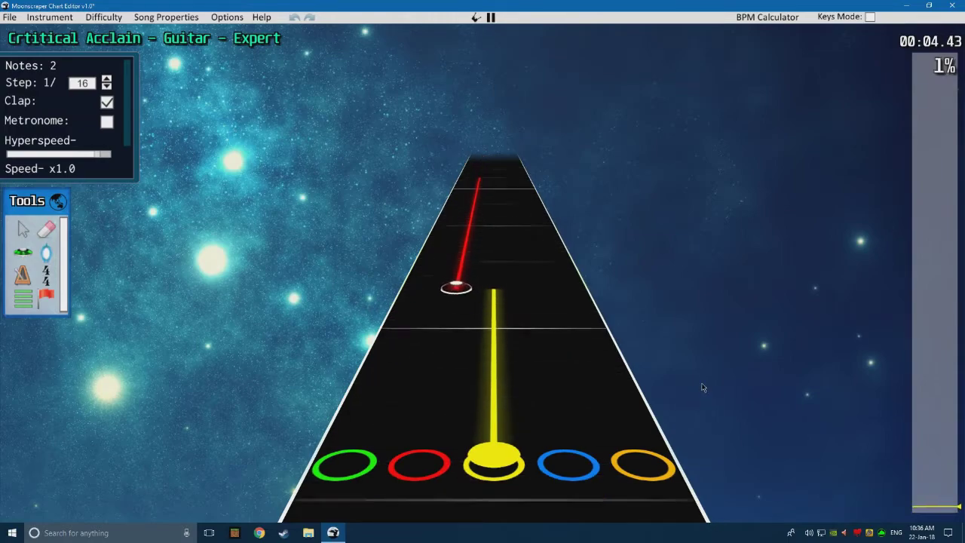
key("space")
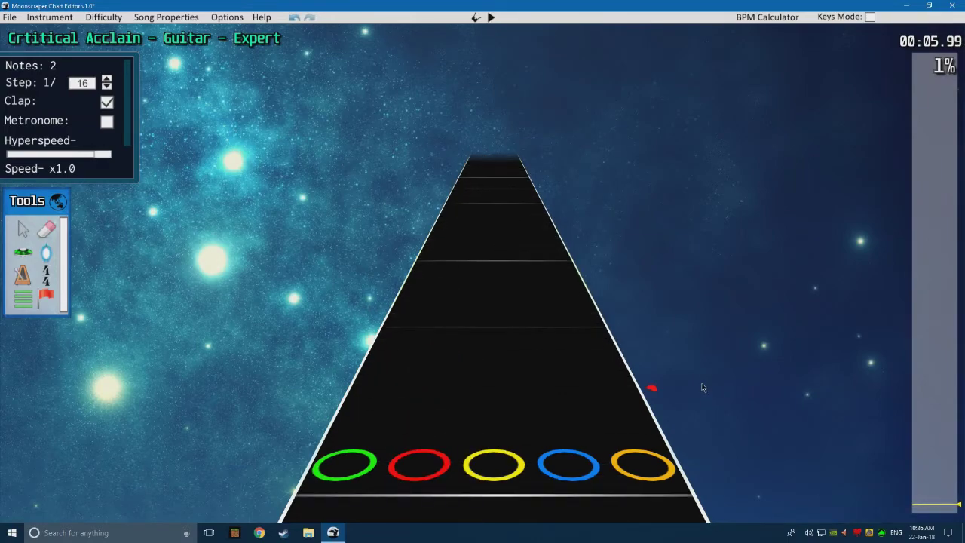
left_click(10, 18)
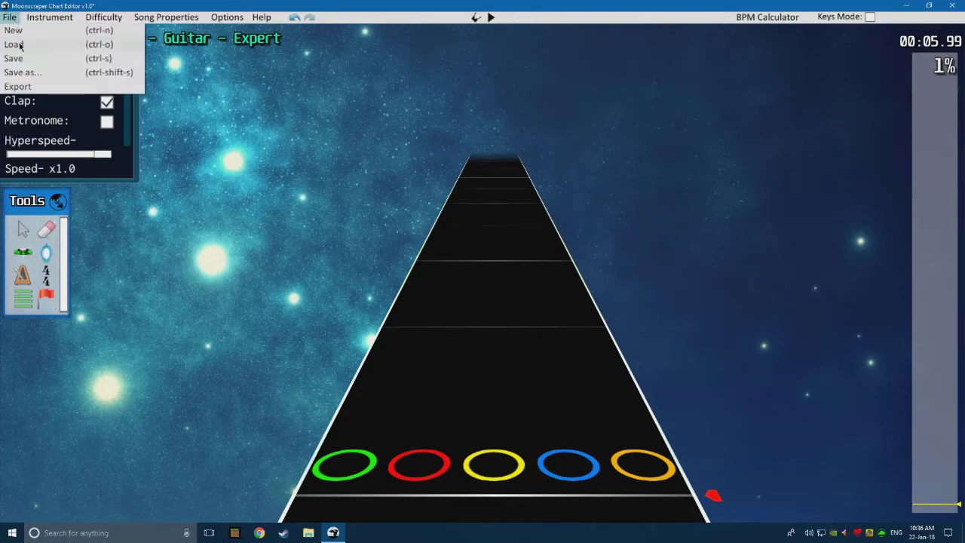
Load Onyx.chart from Charting > WORKING ON > The Afterimage - Onyx without saving the current chart
left_click(15, 44)
left_click(485, 287)
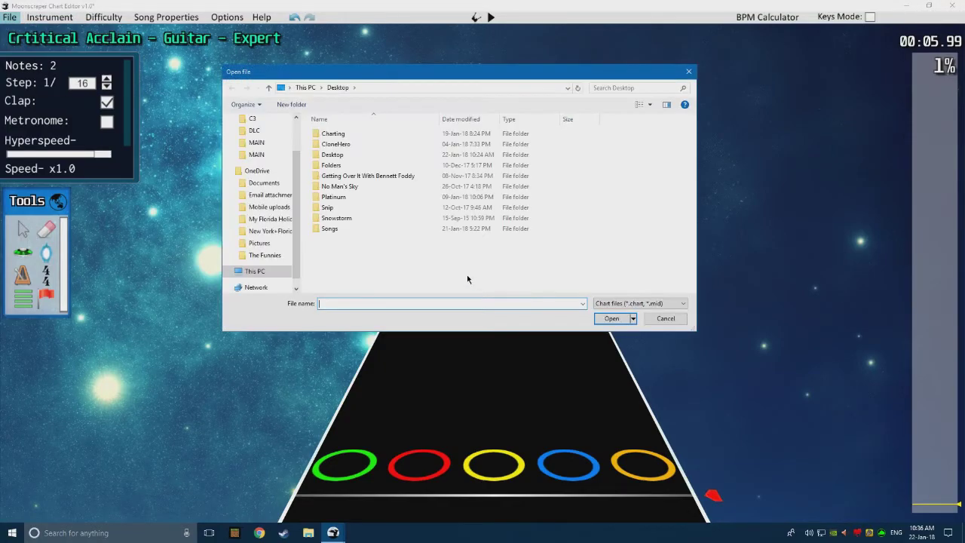
double_click(332, 133)
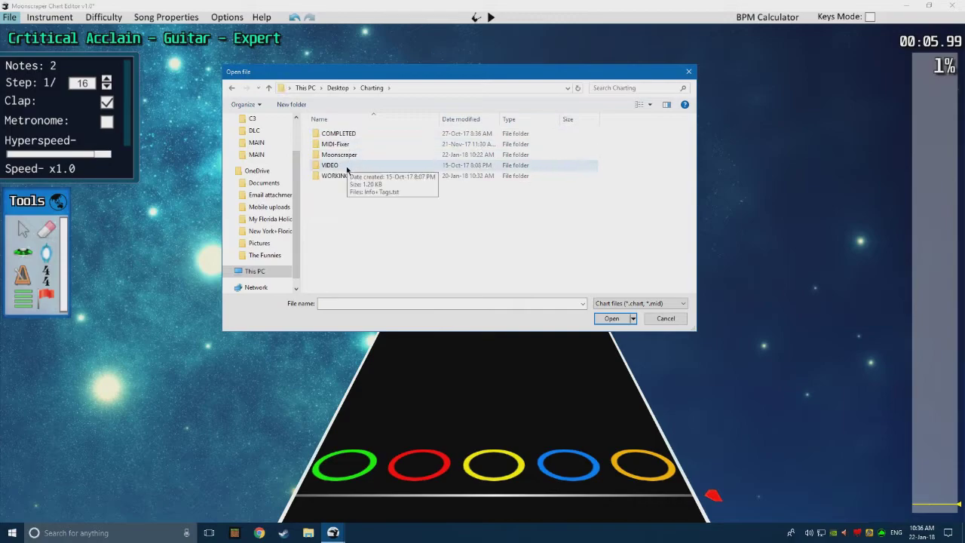
double_click(339, 176)
double_click(356, 138)
left_click(358, 136)
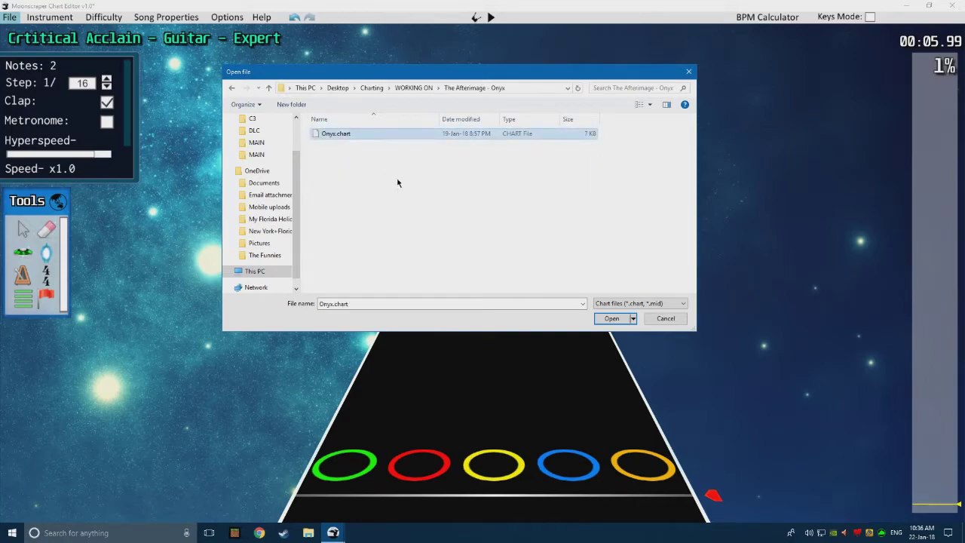
left_click(611, 318)
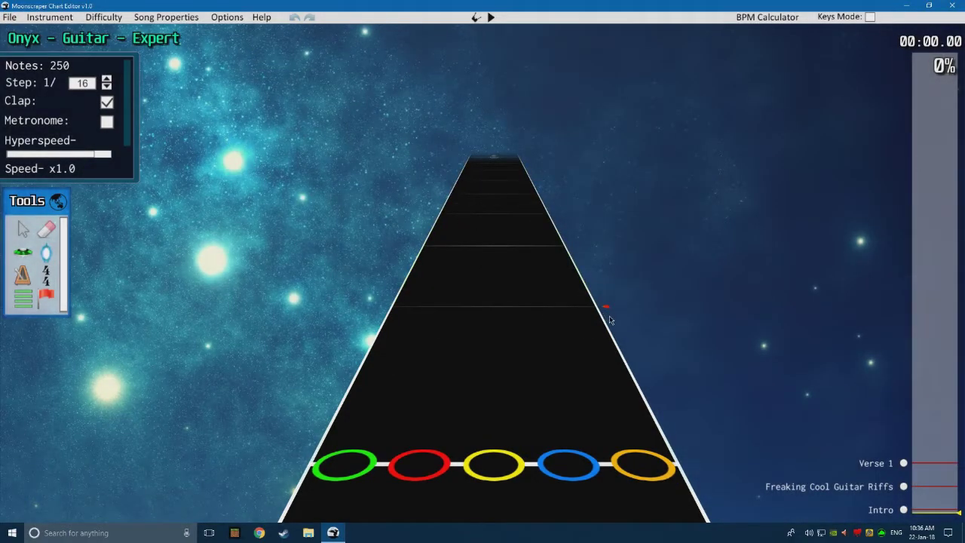
View the Onyx opening's 121 and 160 BPM markers in tempo view with a short playback
left_click(58, 201)
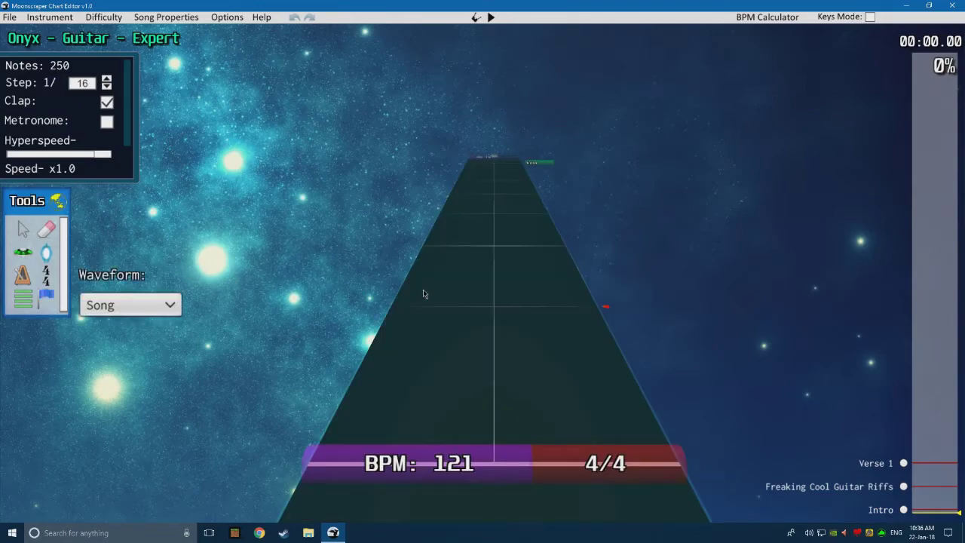
left_click(466, 464)
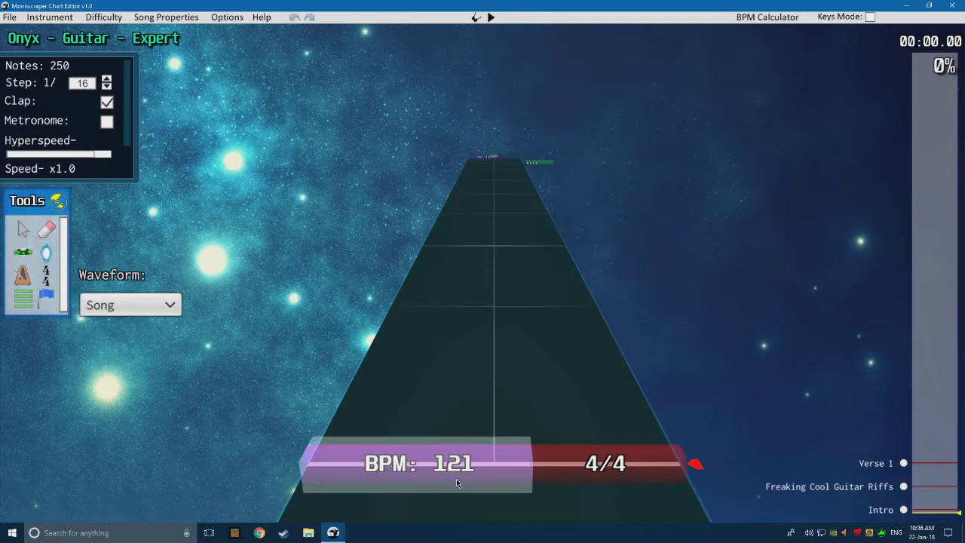
key("space")
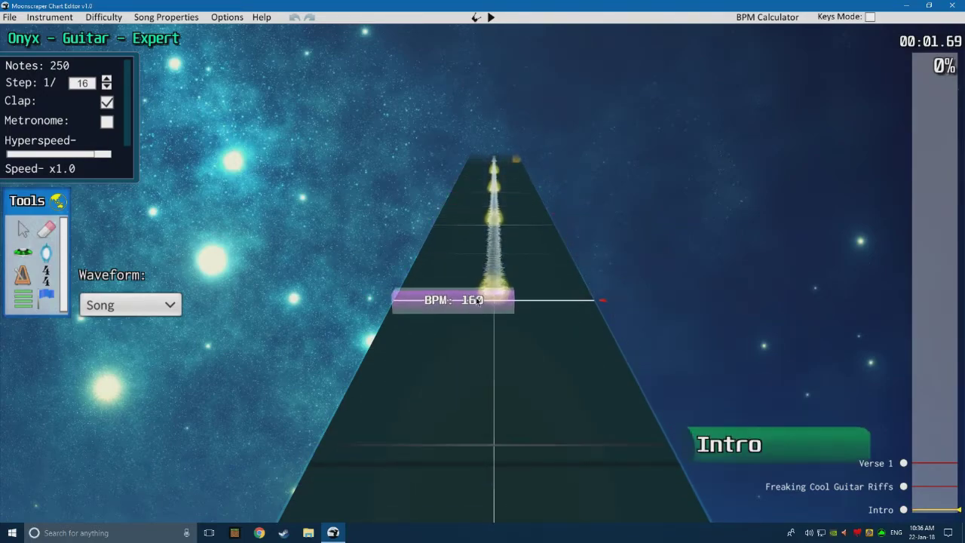
key("space")
scroll(450, 387, "down", 3)
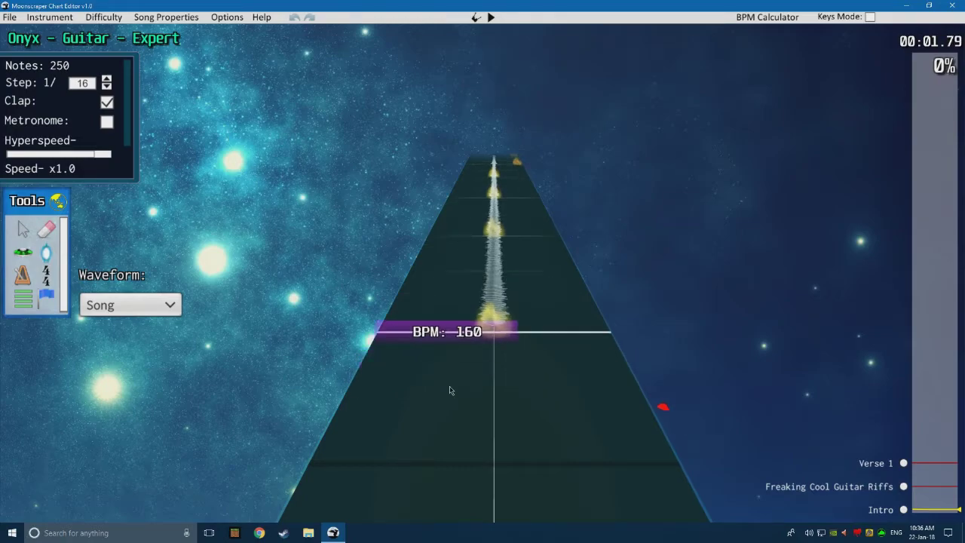
scroll(445, 381, "up", 2)
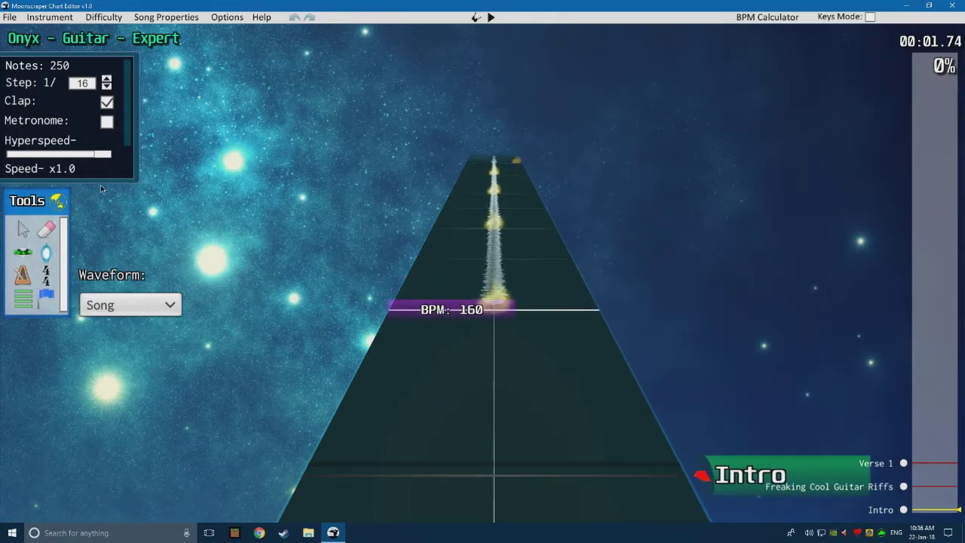
scroll(237, 227, "down", 2)
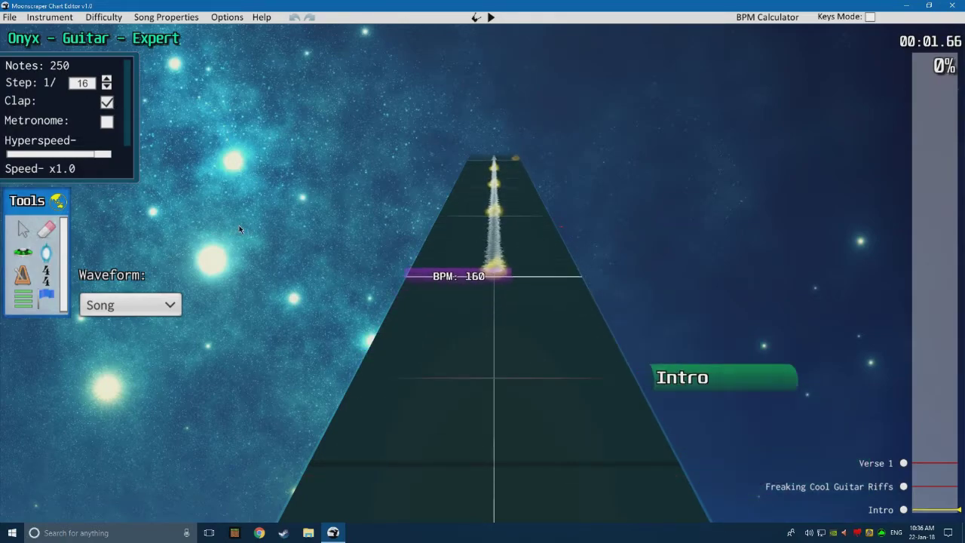
Check the system volume mixer, then start playing the Onyx chart in note view
right_click(809, 532)
left_click(839, 467)
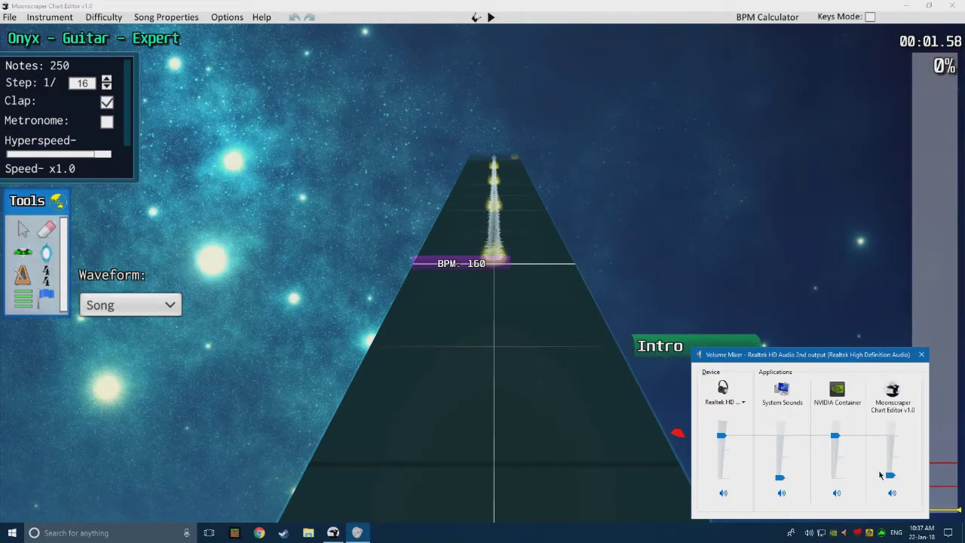
left_click(922, 354)
scroll(278, 229, "down", 2)
key("space")
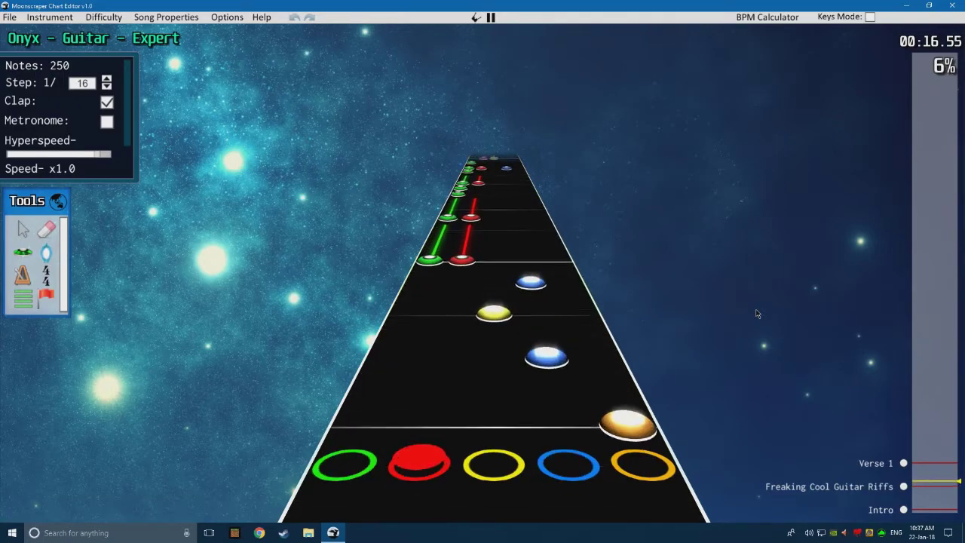
Stop playback and jump to the Freaking Cool Guitar Riffs section, then back to Intro
key("space")
left_click(904, 486)
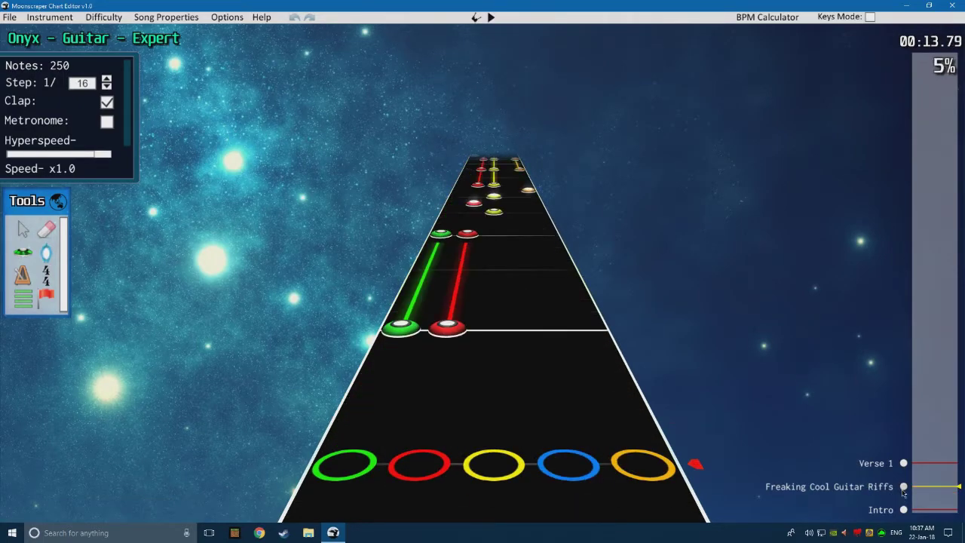
left_click(904, 509)
scroll(702, 354, "down", 1)
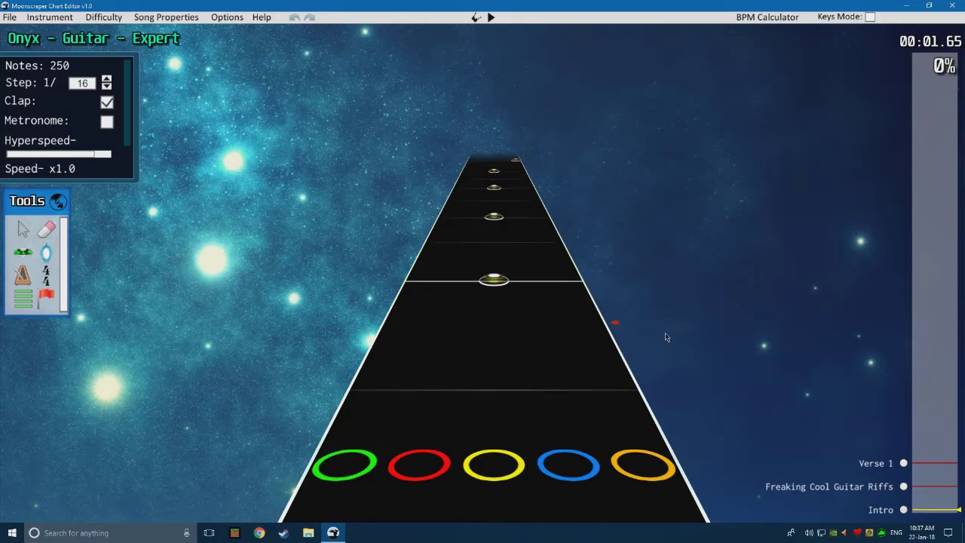